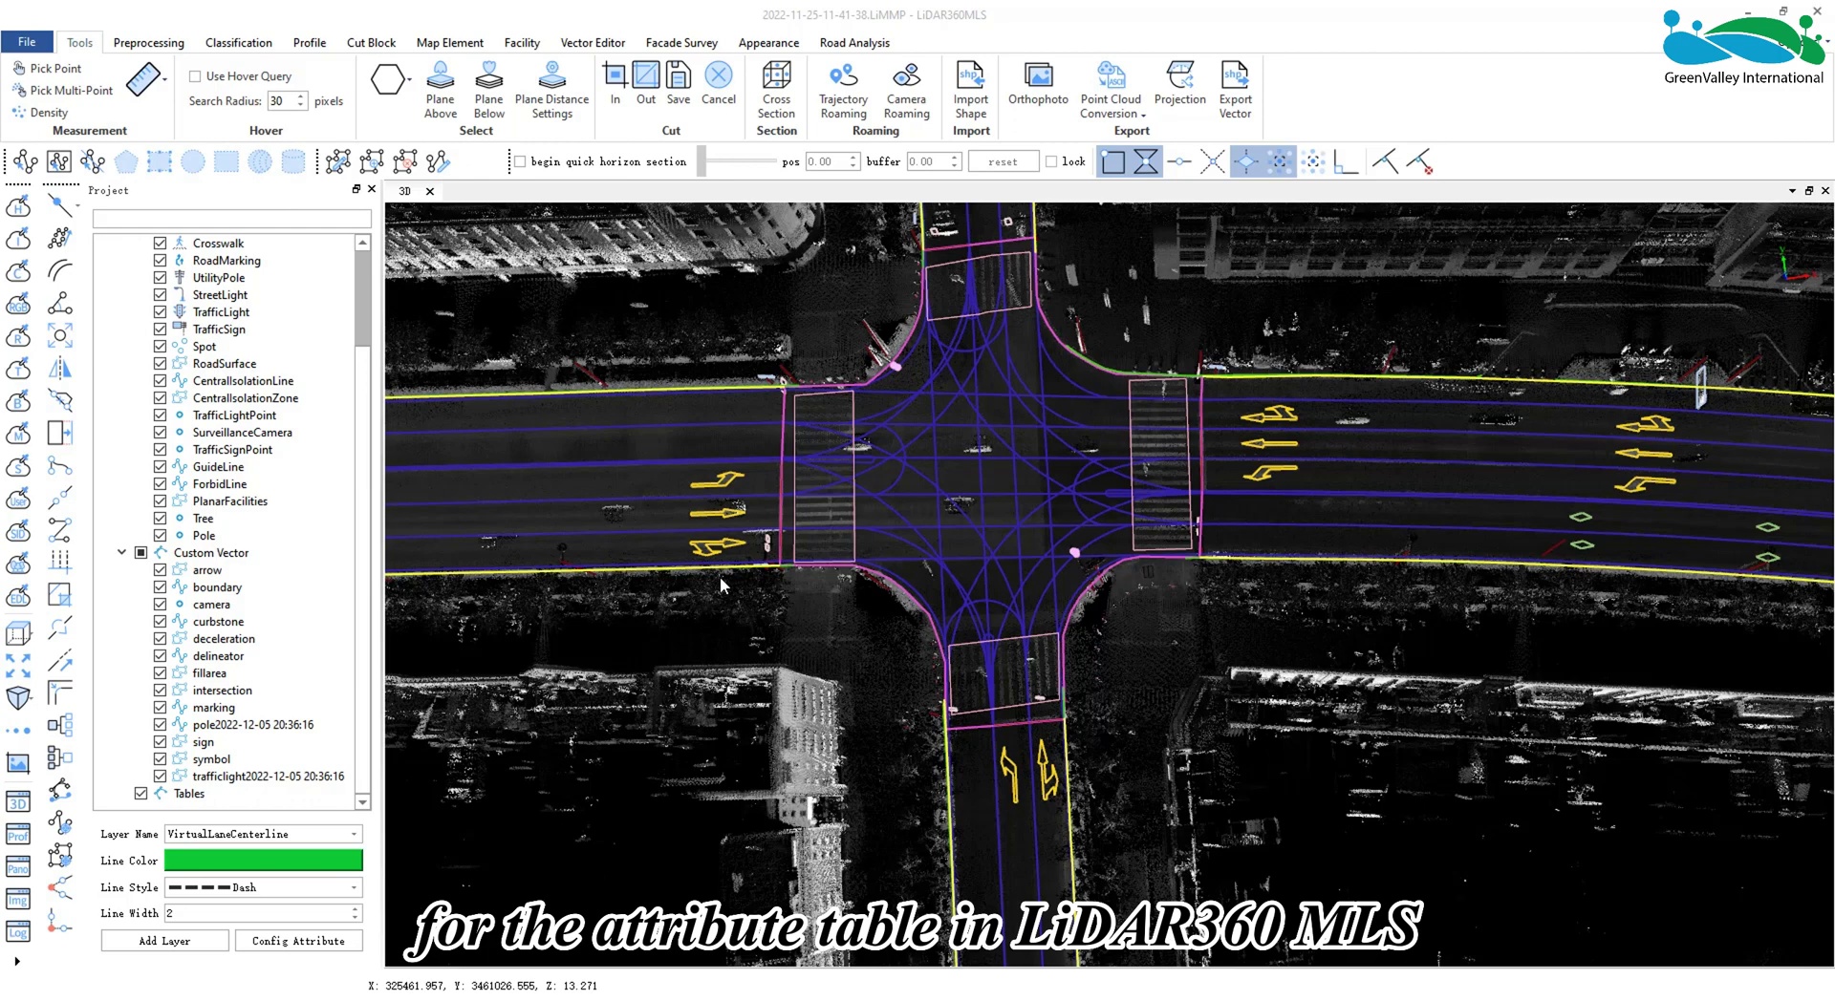
# Pick the uppermost of the three arrow markings on the road west of the intersection with the vector selection tool
pyautogui.moveTo(718, 517); pyautogui.dragTo(806, 608)
pyautogui.moveTo(701, 639); pyautogui.dragTo(759, 640)
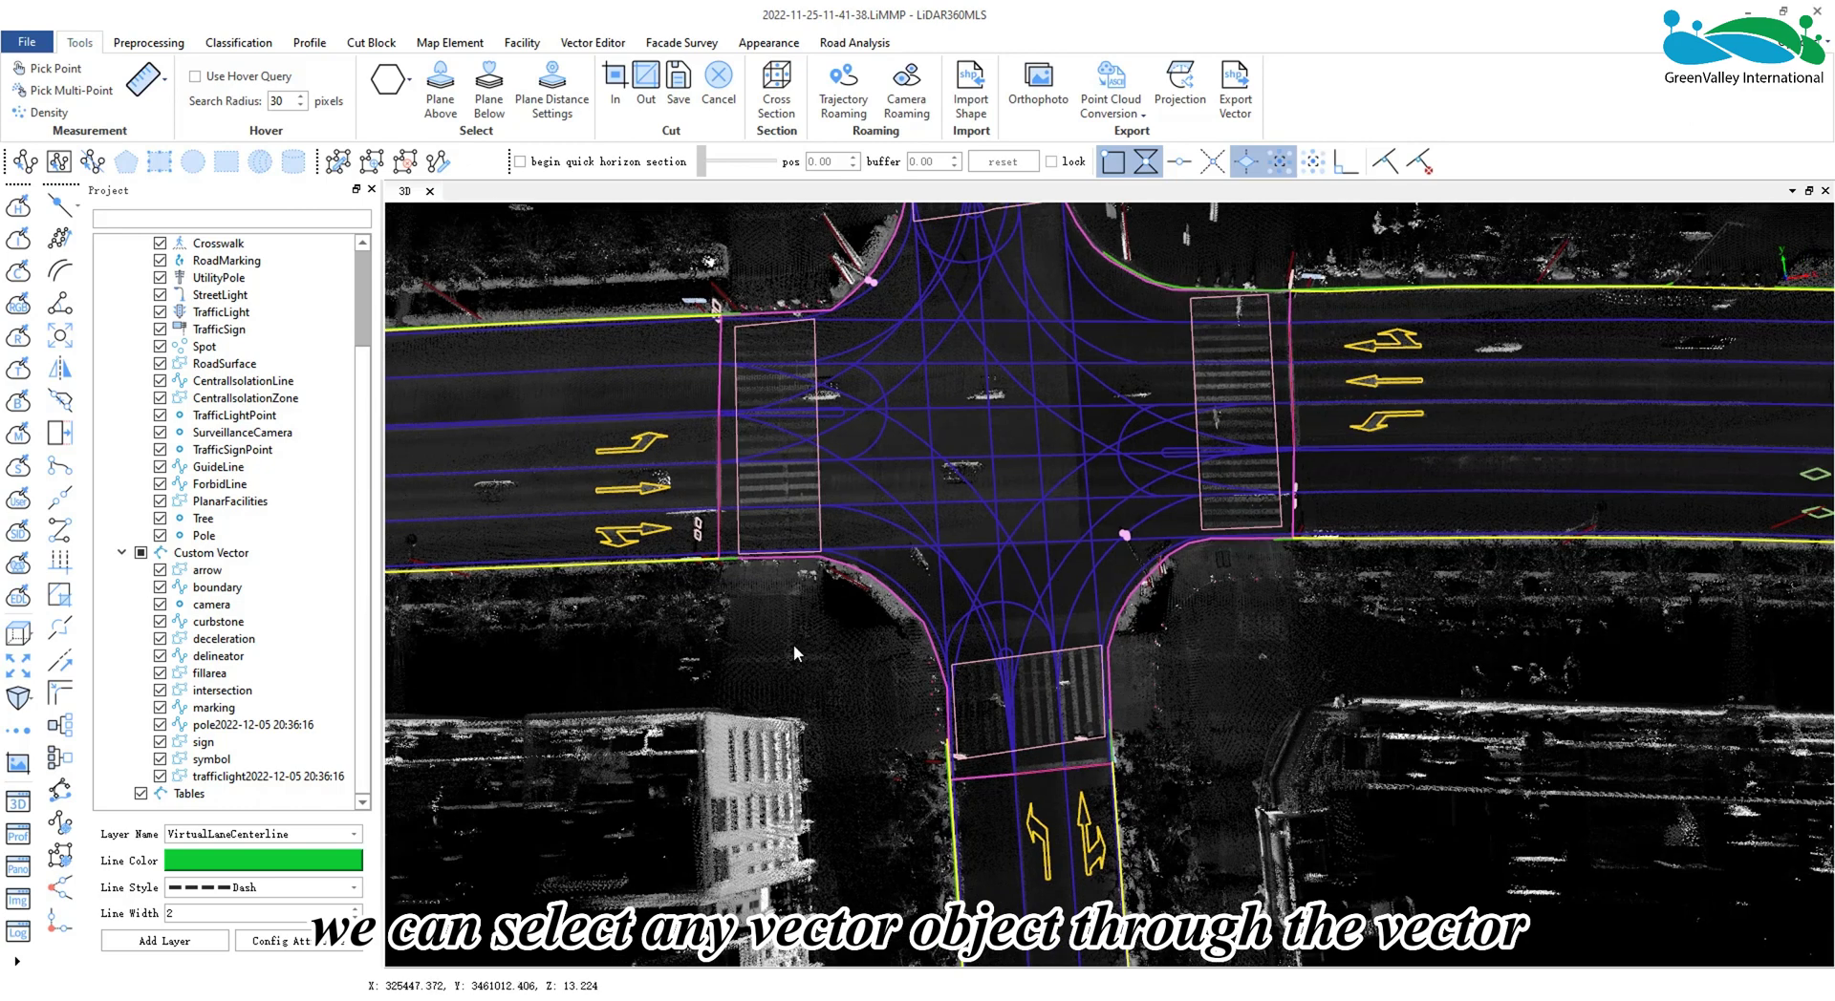
pyautogui.click(25, 161)
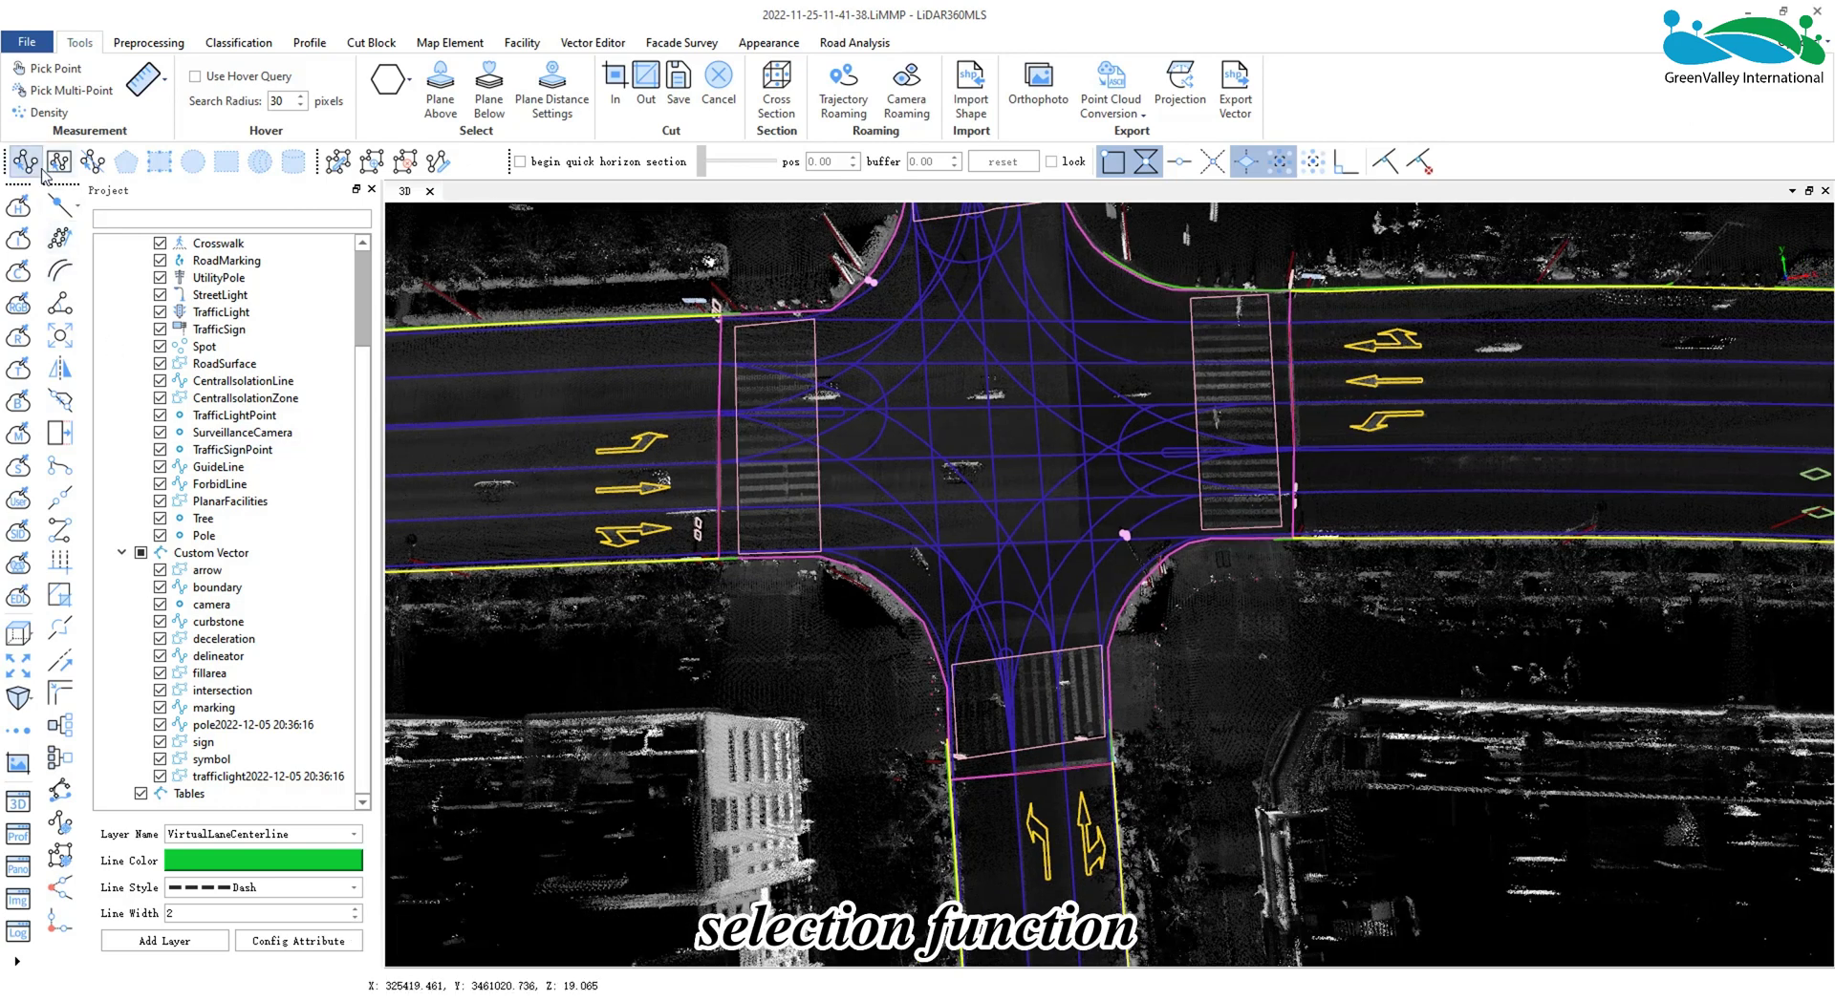
pyautogui.click(643, 449)
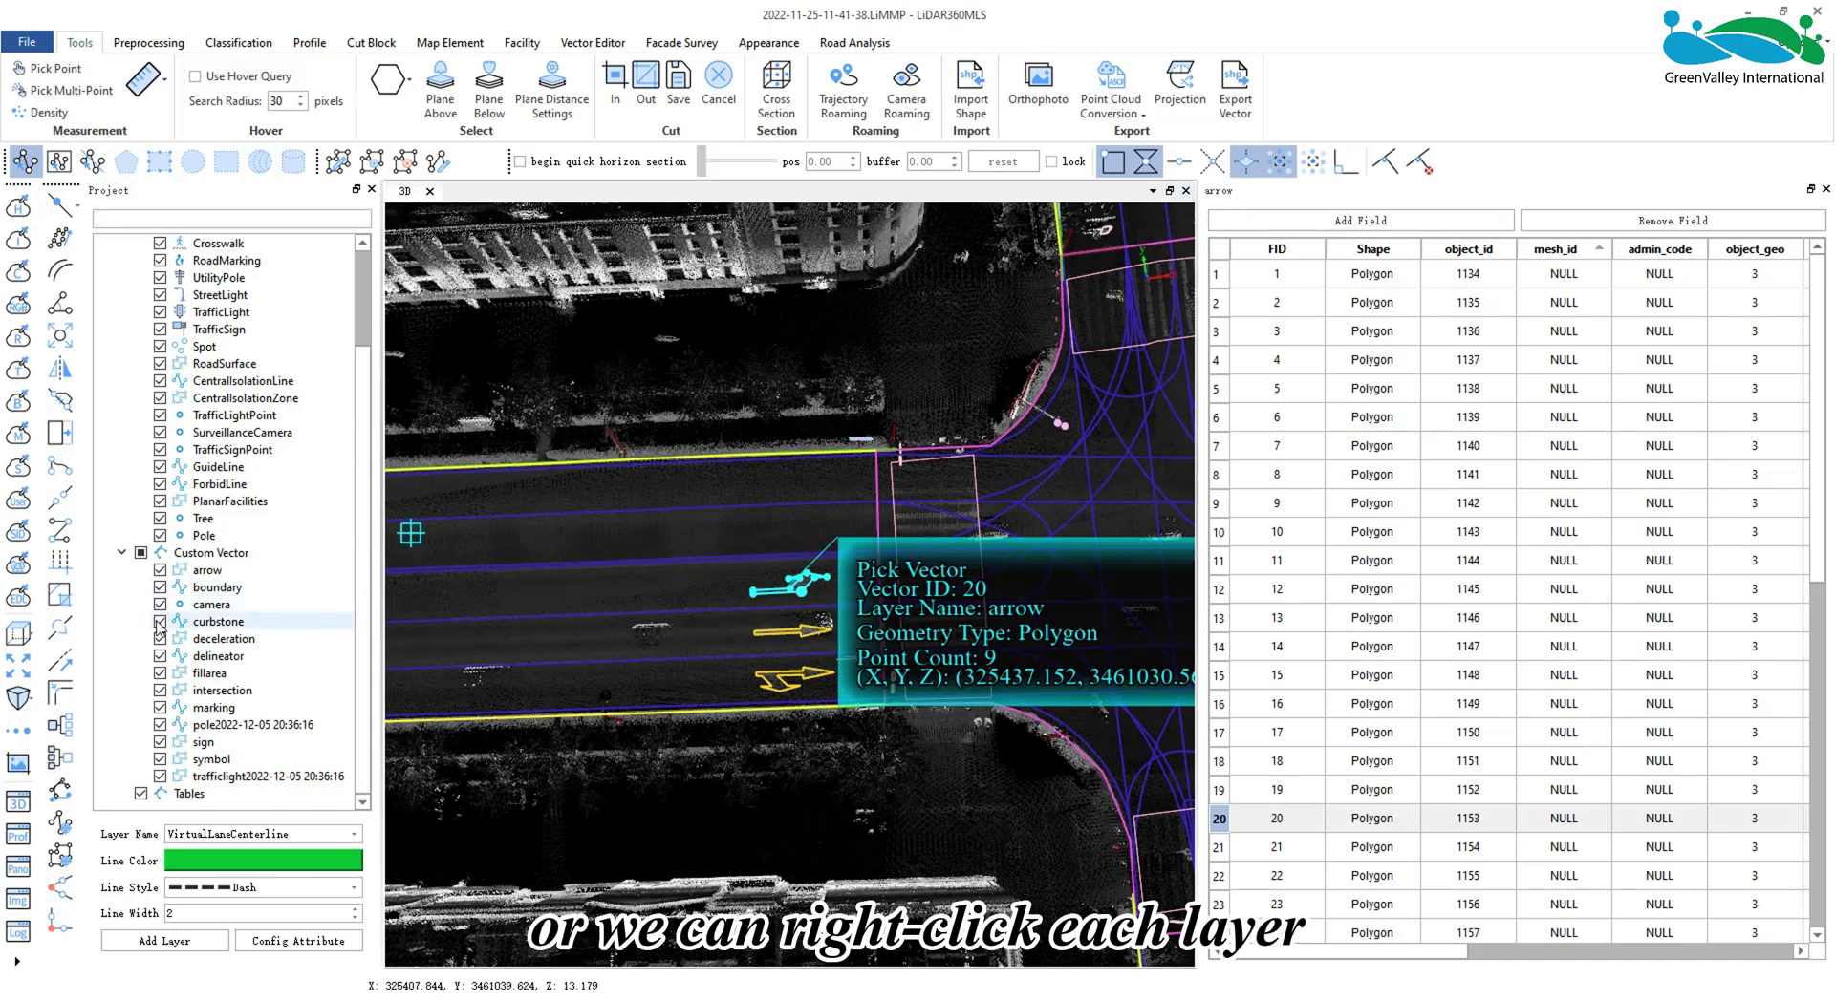
# Open the attribute table of the boundary layer, then return to the arrow layer's table
pyautogui.click(216, 588)
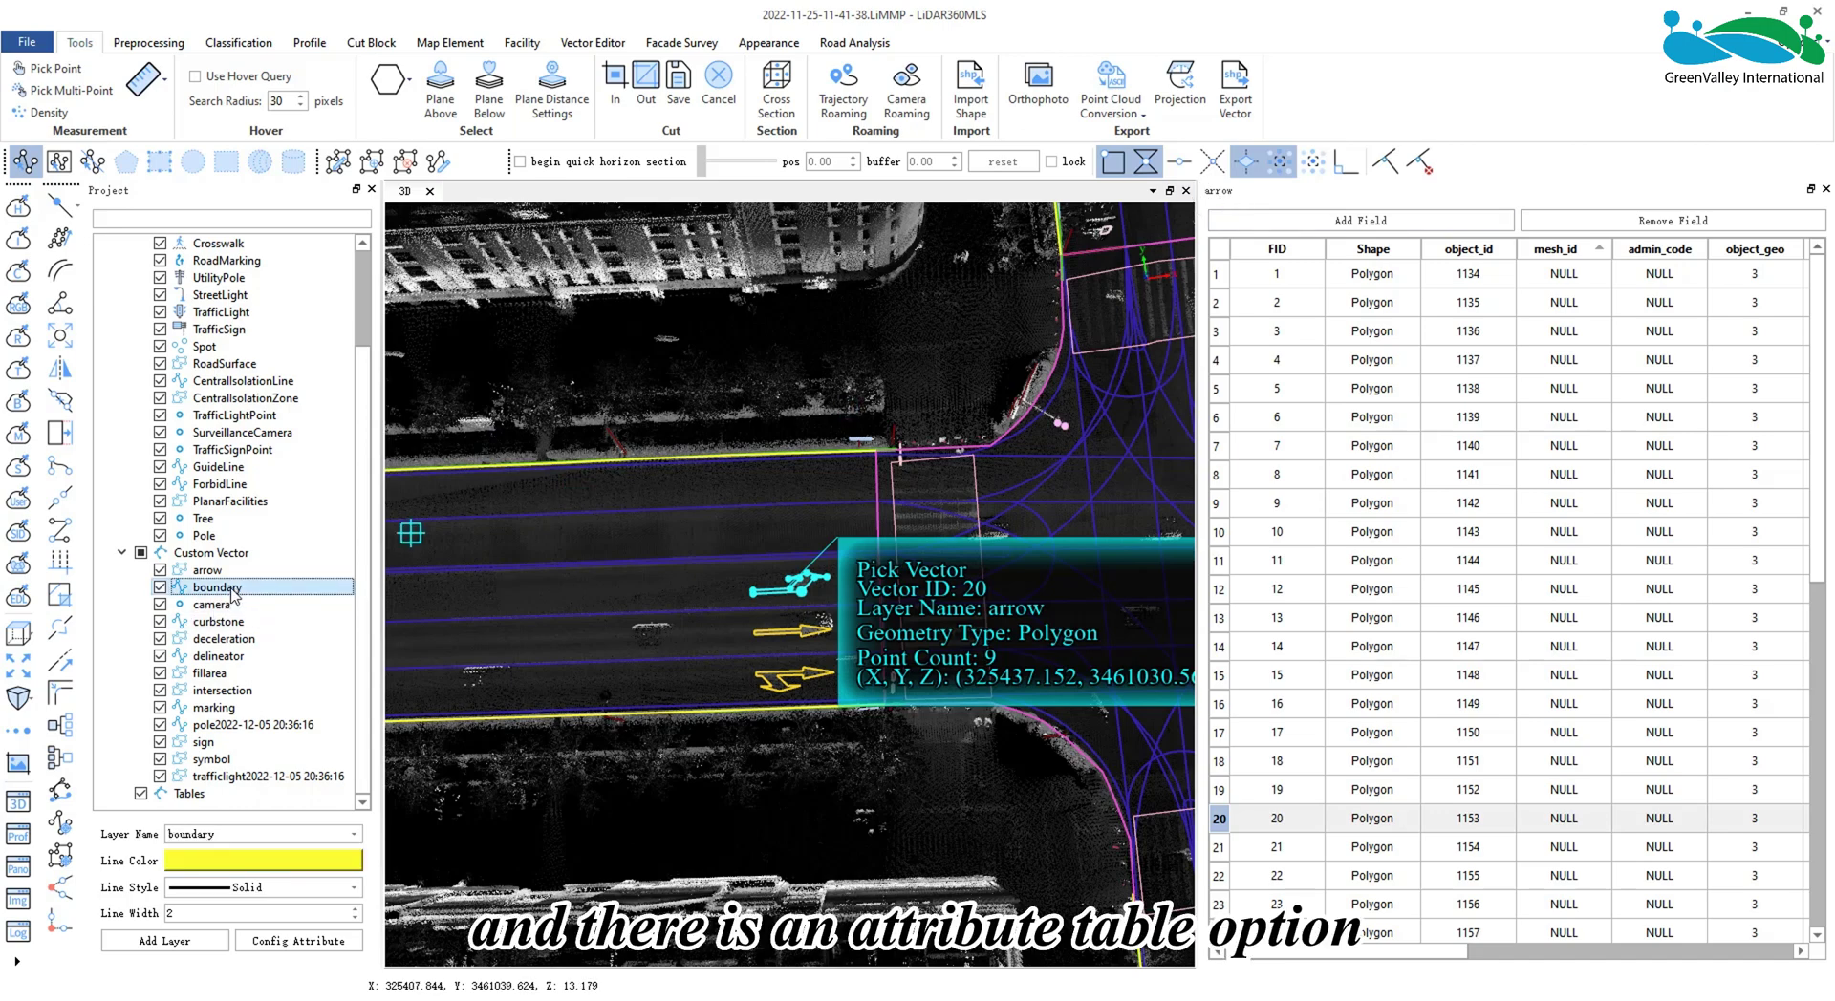
pyautogui.rightClick(234, 595)
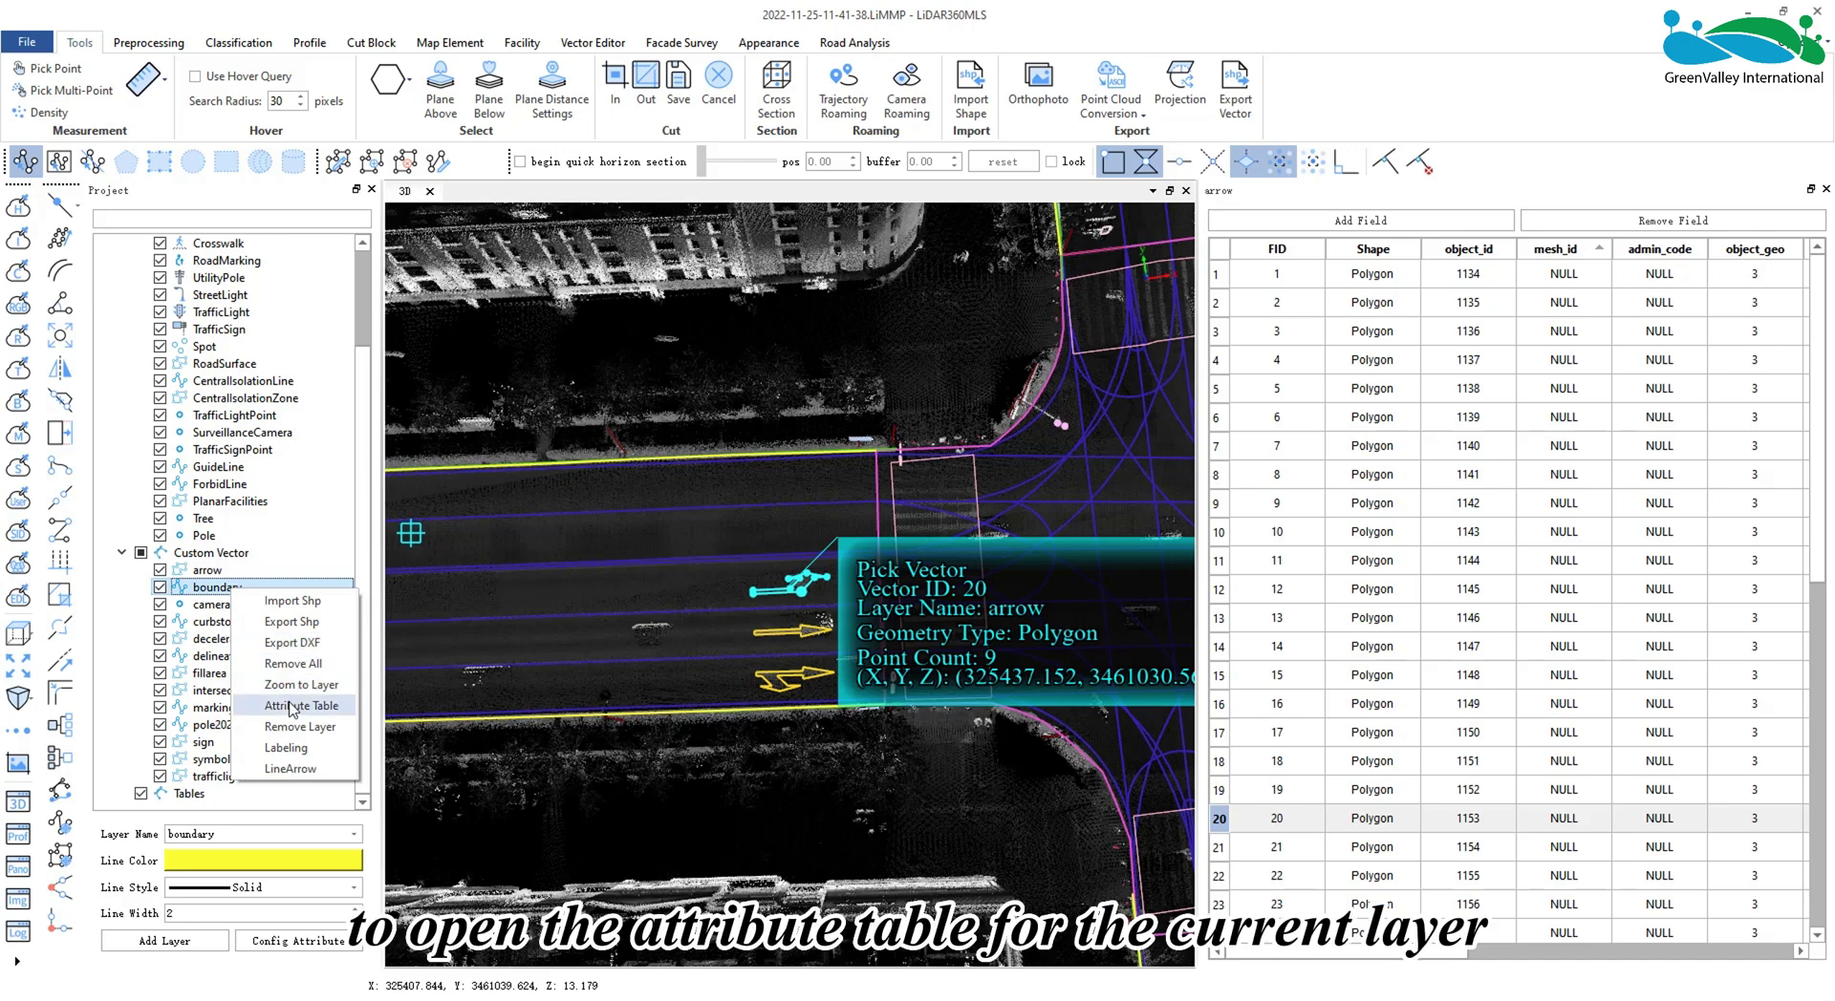
pyautogui.click(292, 707)
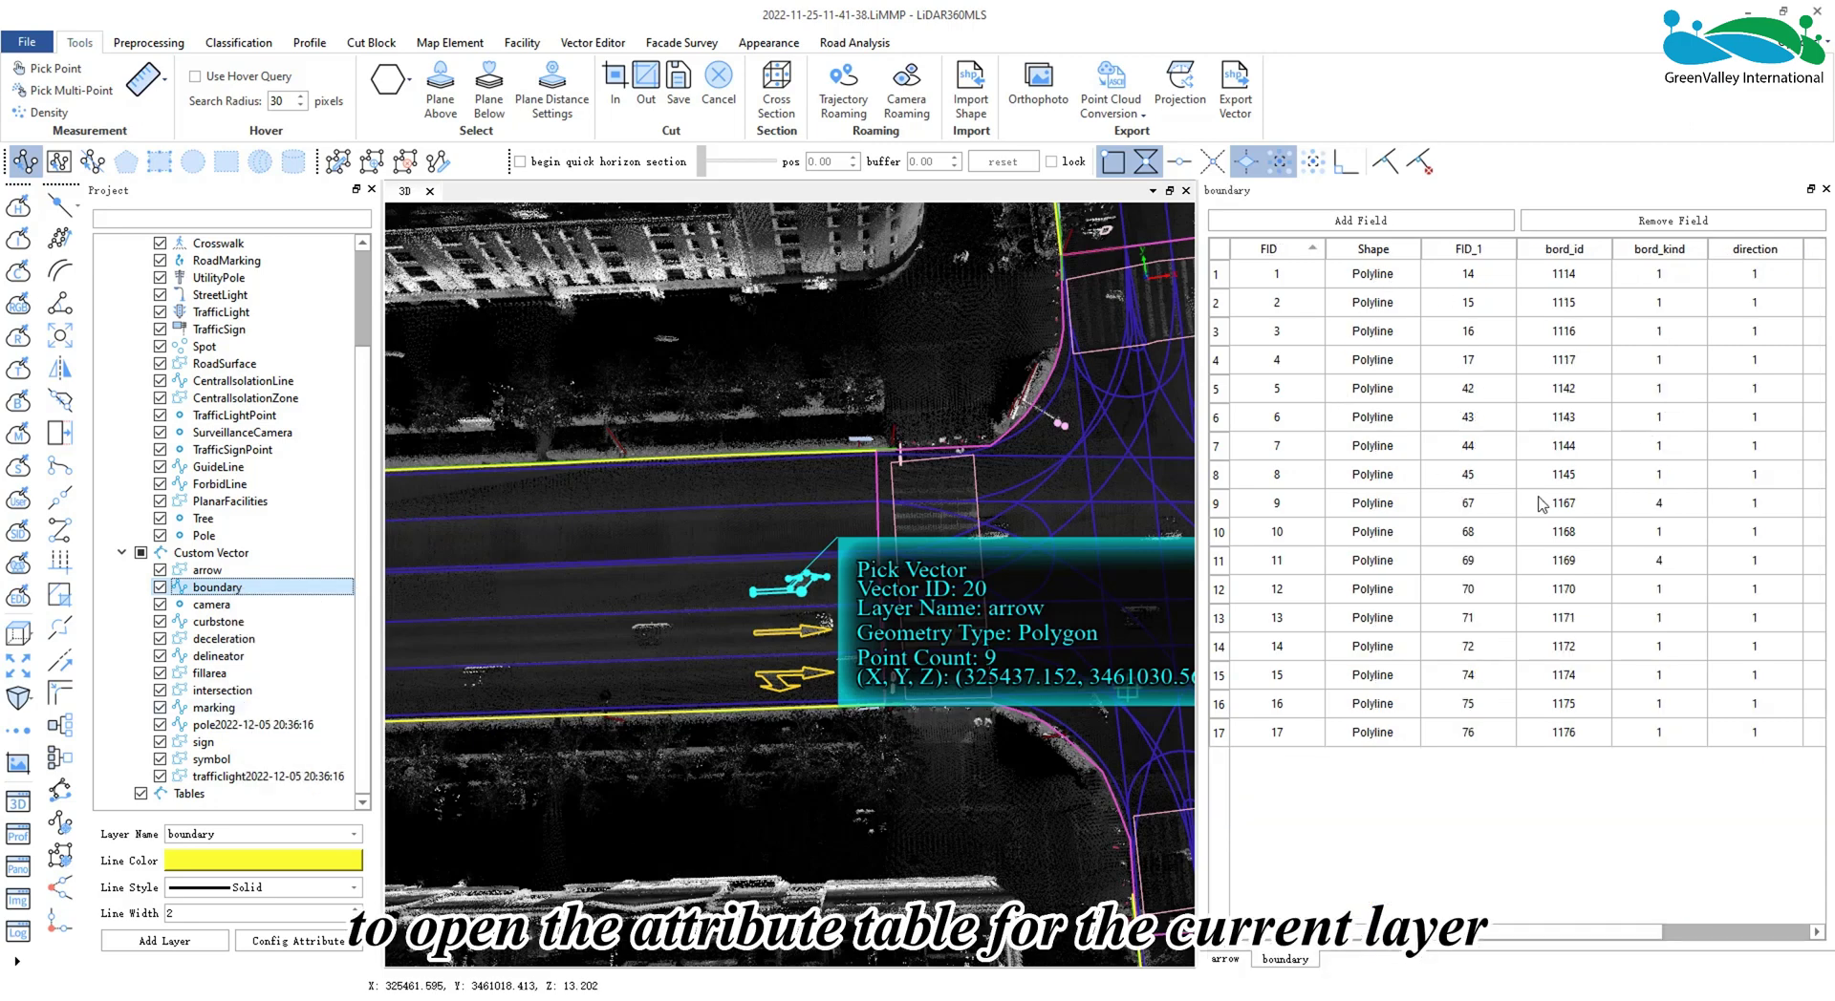
pyautogui.click(1231, 960)
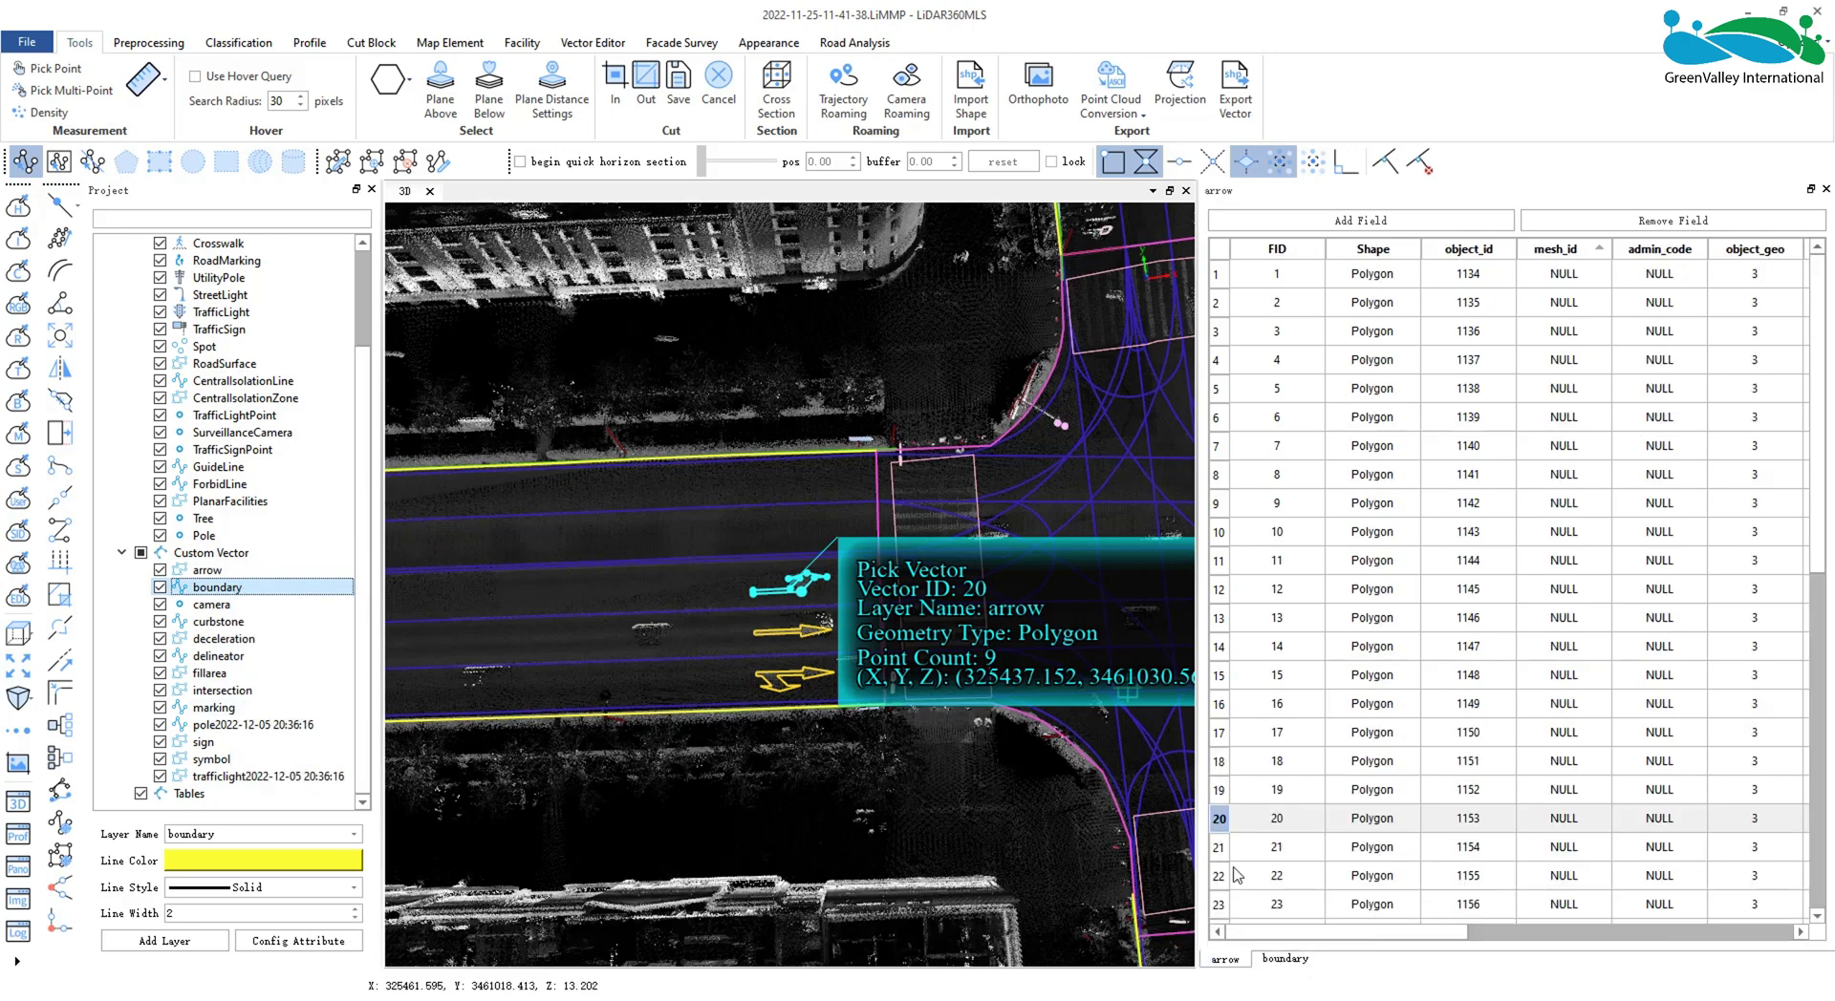
# Widen the arrow attribute table and add a field named area of type Double with precision 20 and scale 10
pyautogui.moveTo(1197, 617); pyautogui.dragTo(1106, 616)
pyautogui.moveTo(1376, 932); pyautogui.dragTo(1252, 954)
pyautogui.click(1291, 227)
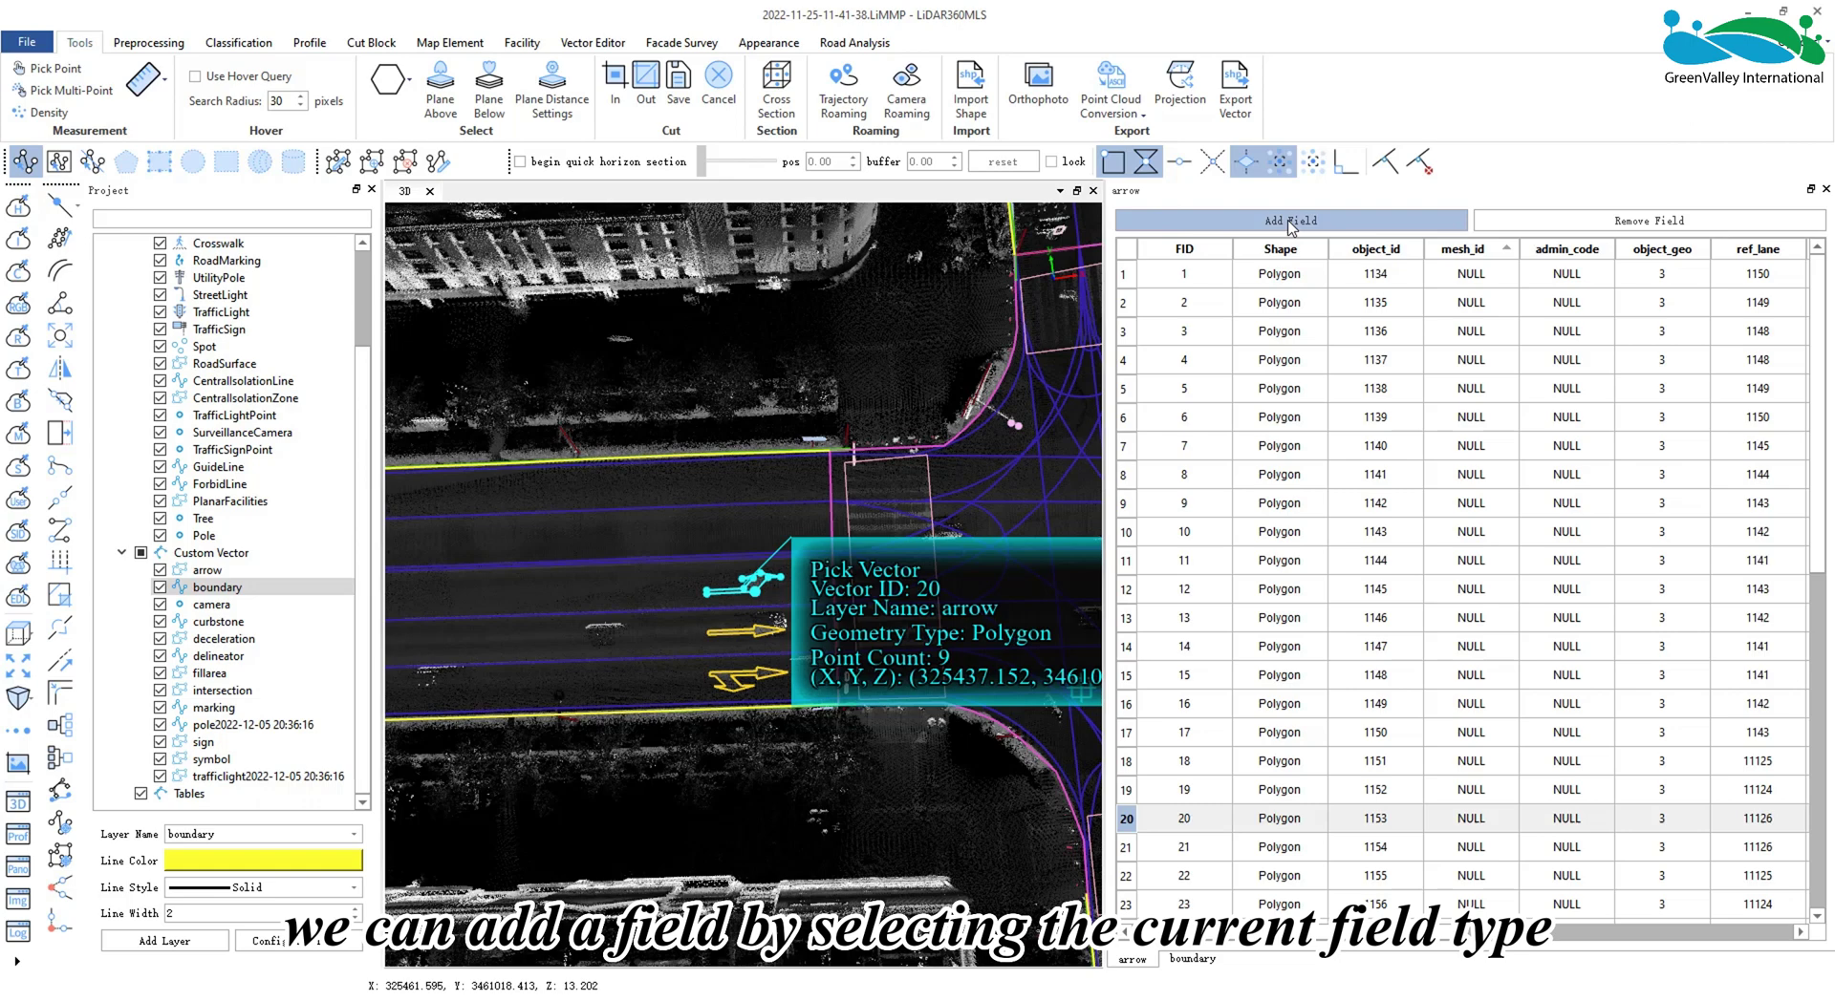
pyautogui.click(930, 361)
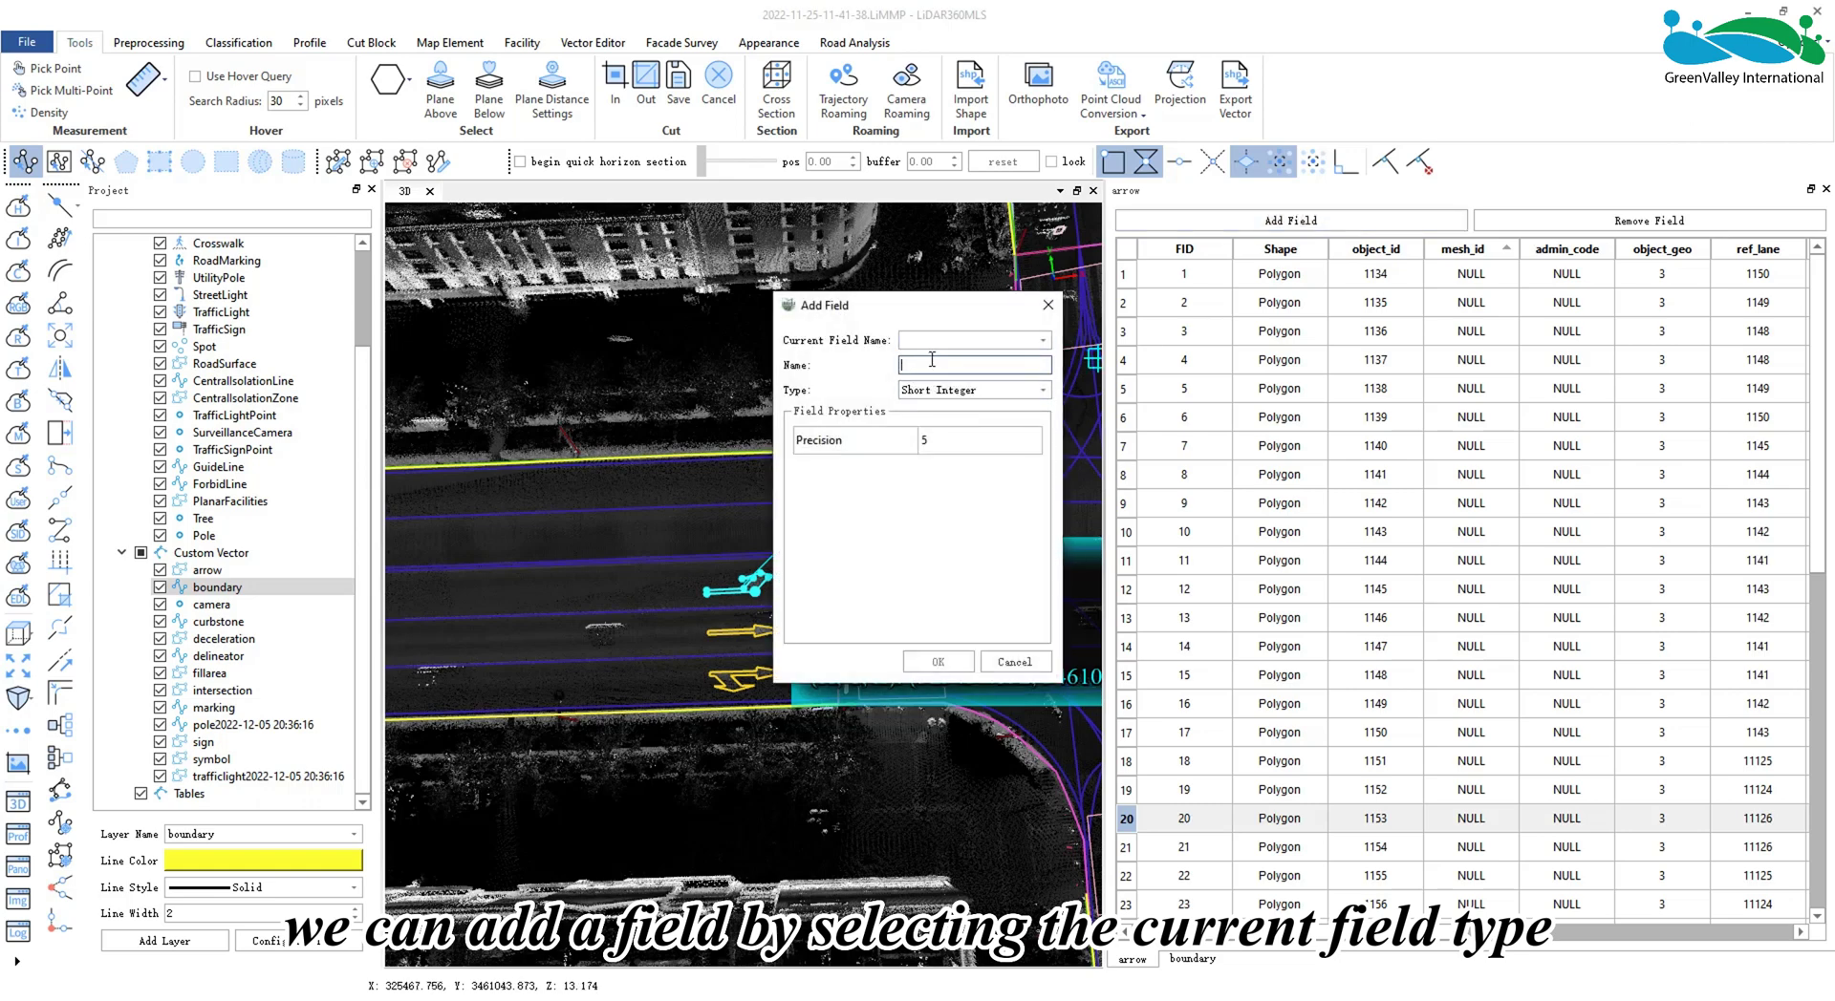
pyautogui.click(969, 390)
pyautogui.click(945, 461)
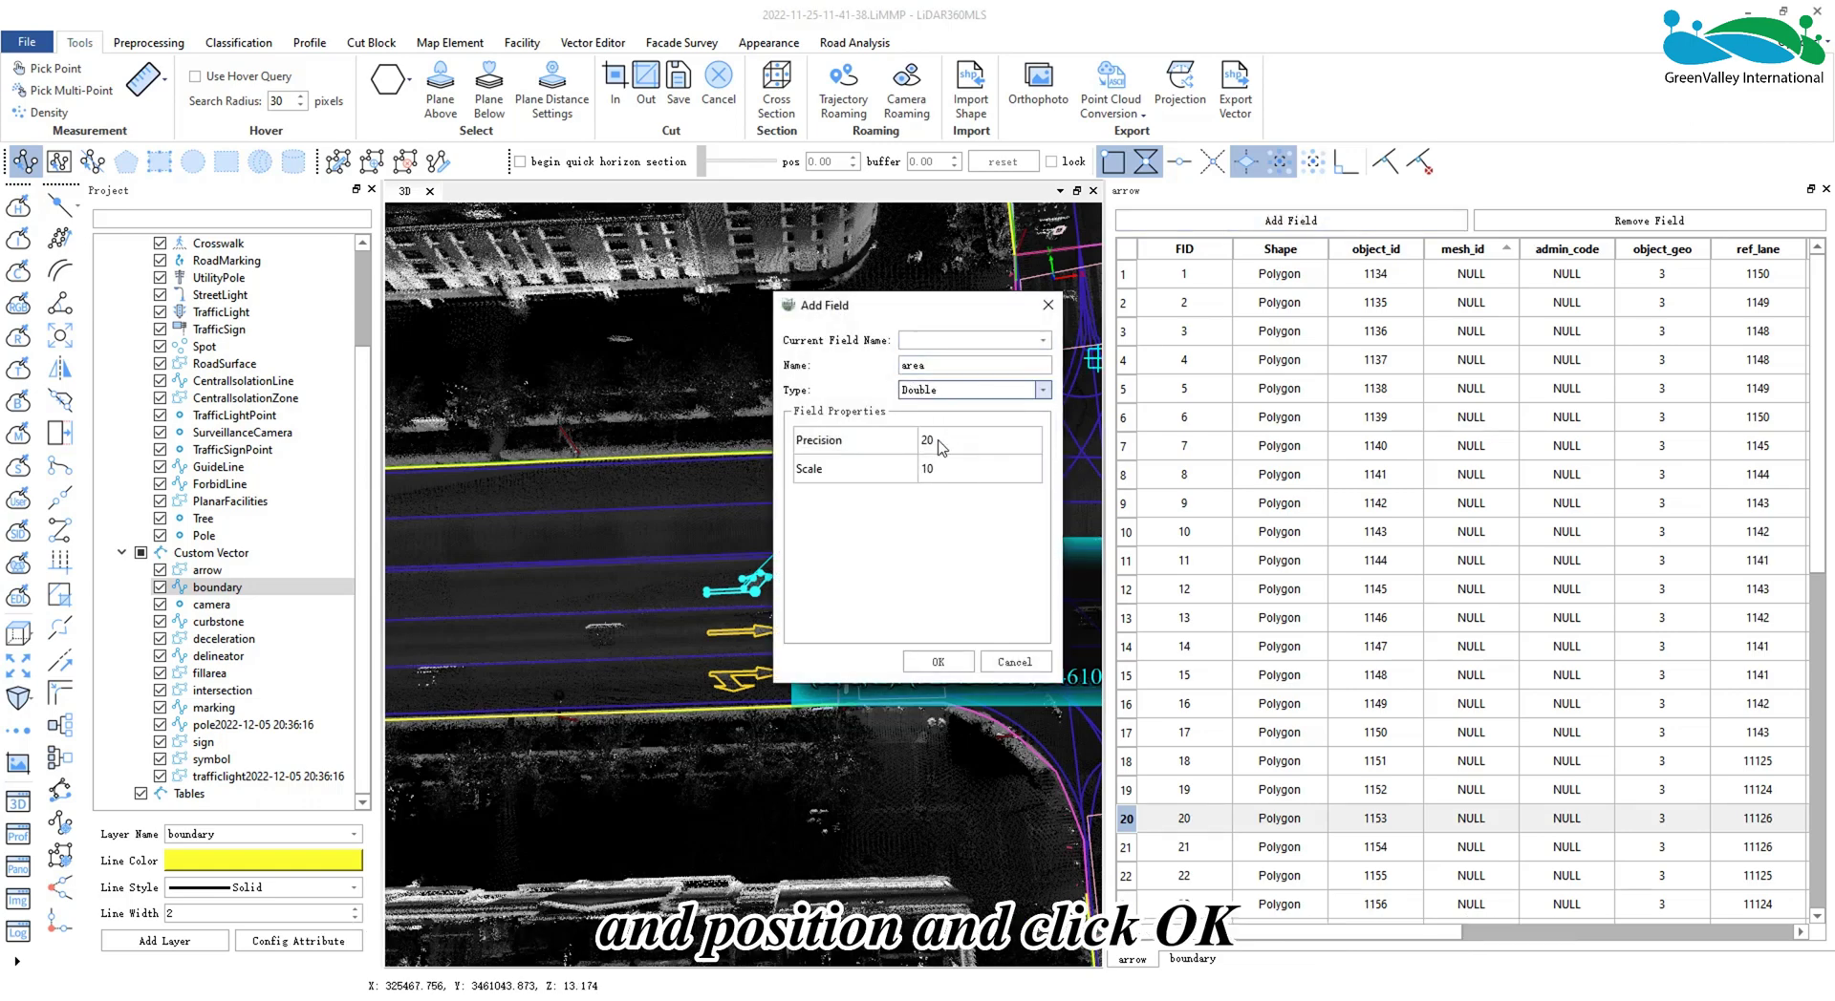
pyautogui.click(938, 661)
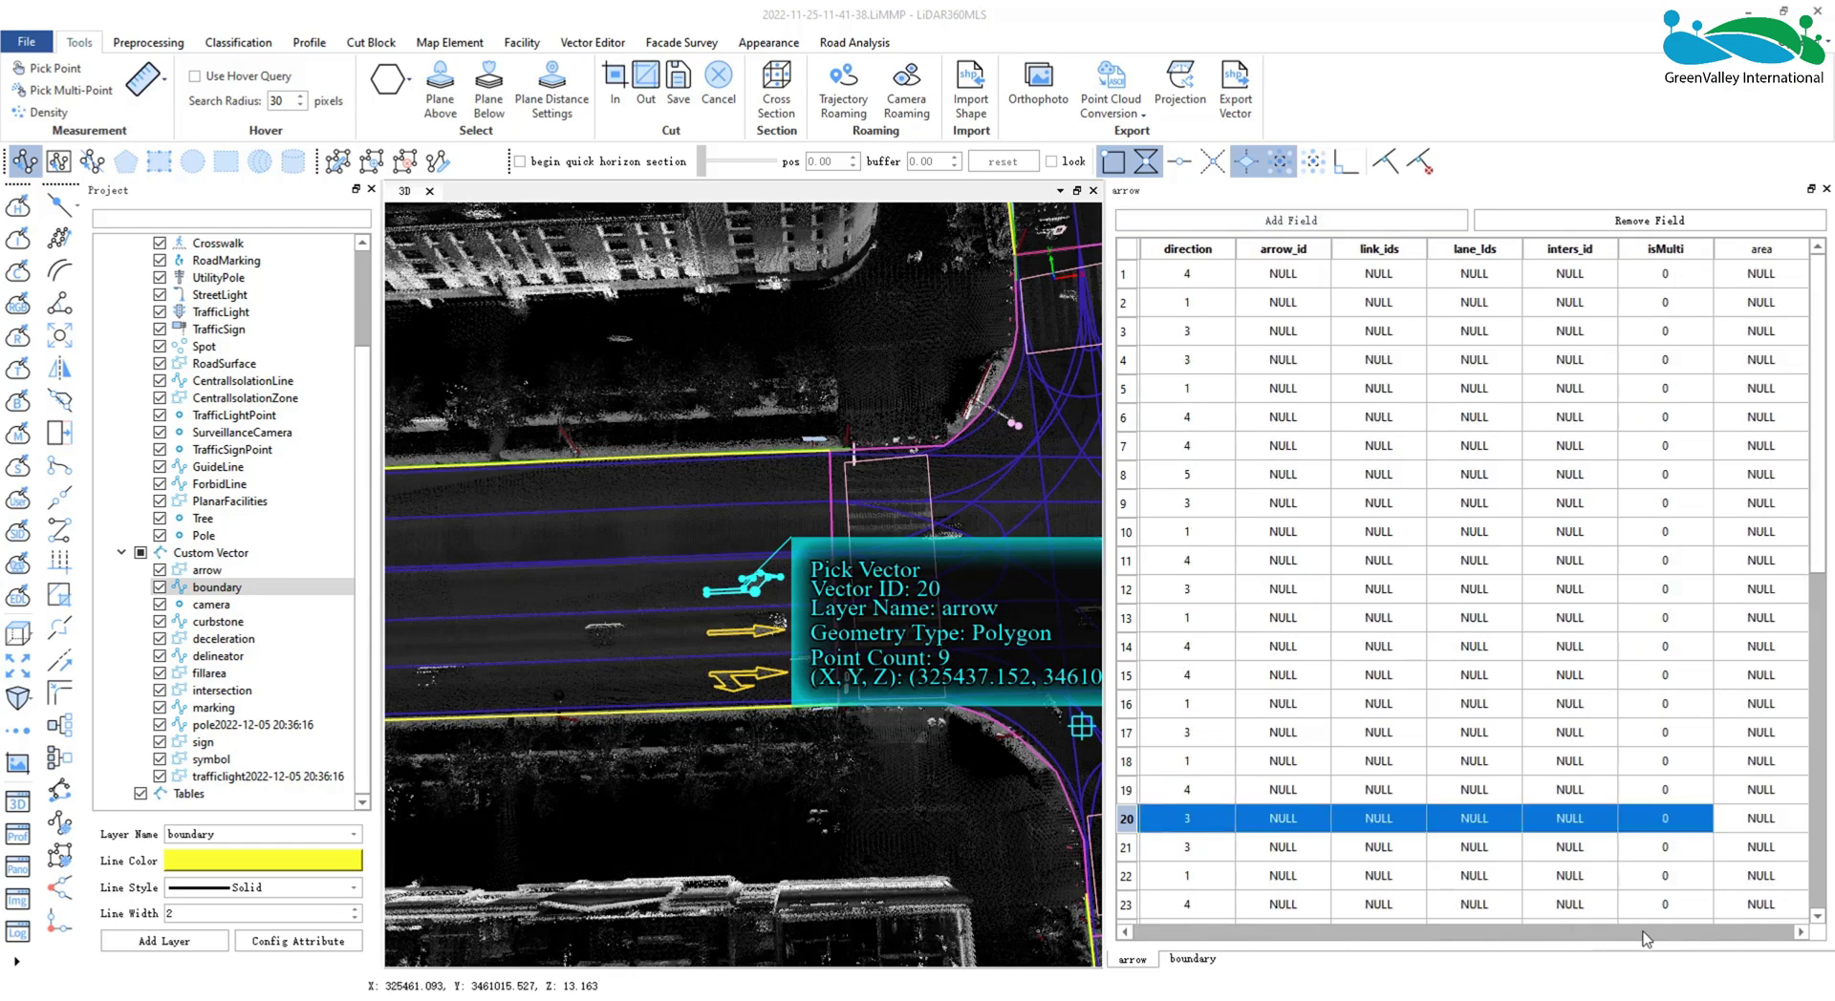
# Remove the isMulti field from the arrow layer's attribute table
pyautogui.click(1761, 250)
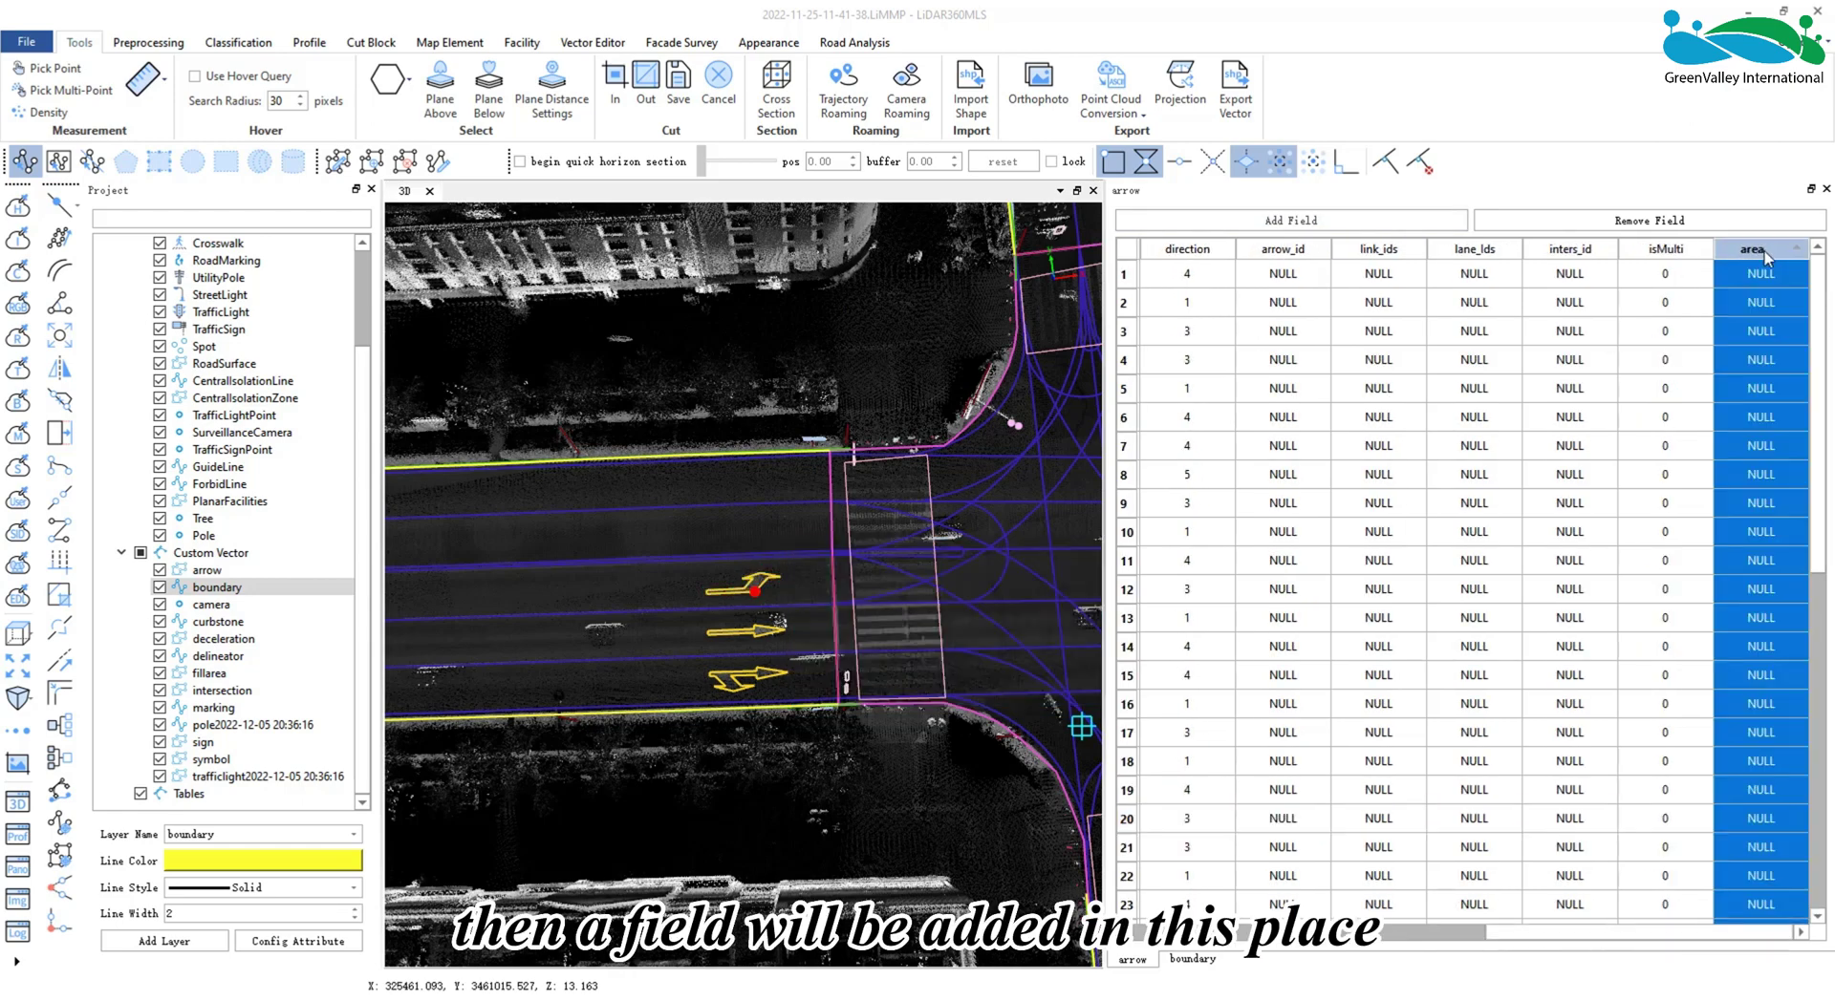
pyautogui.click(1665, 249)
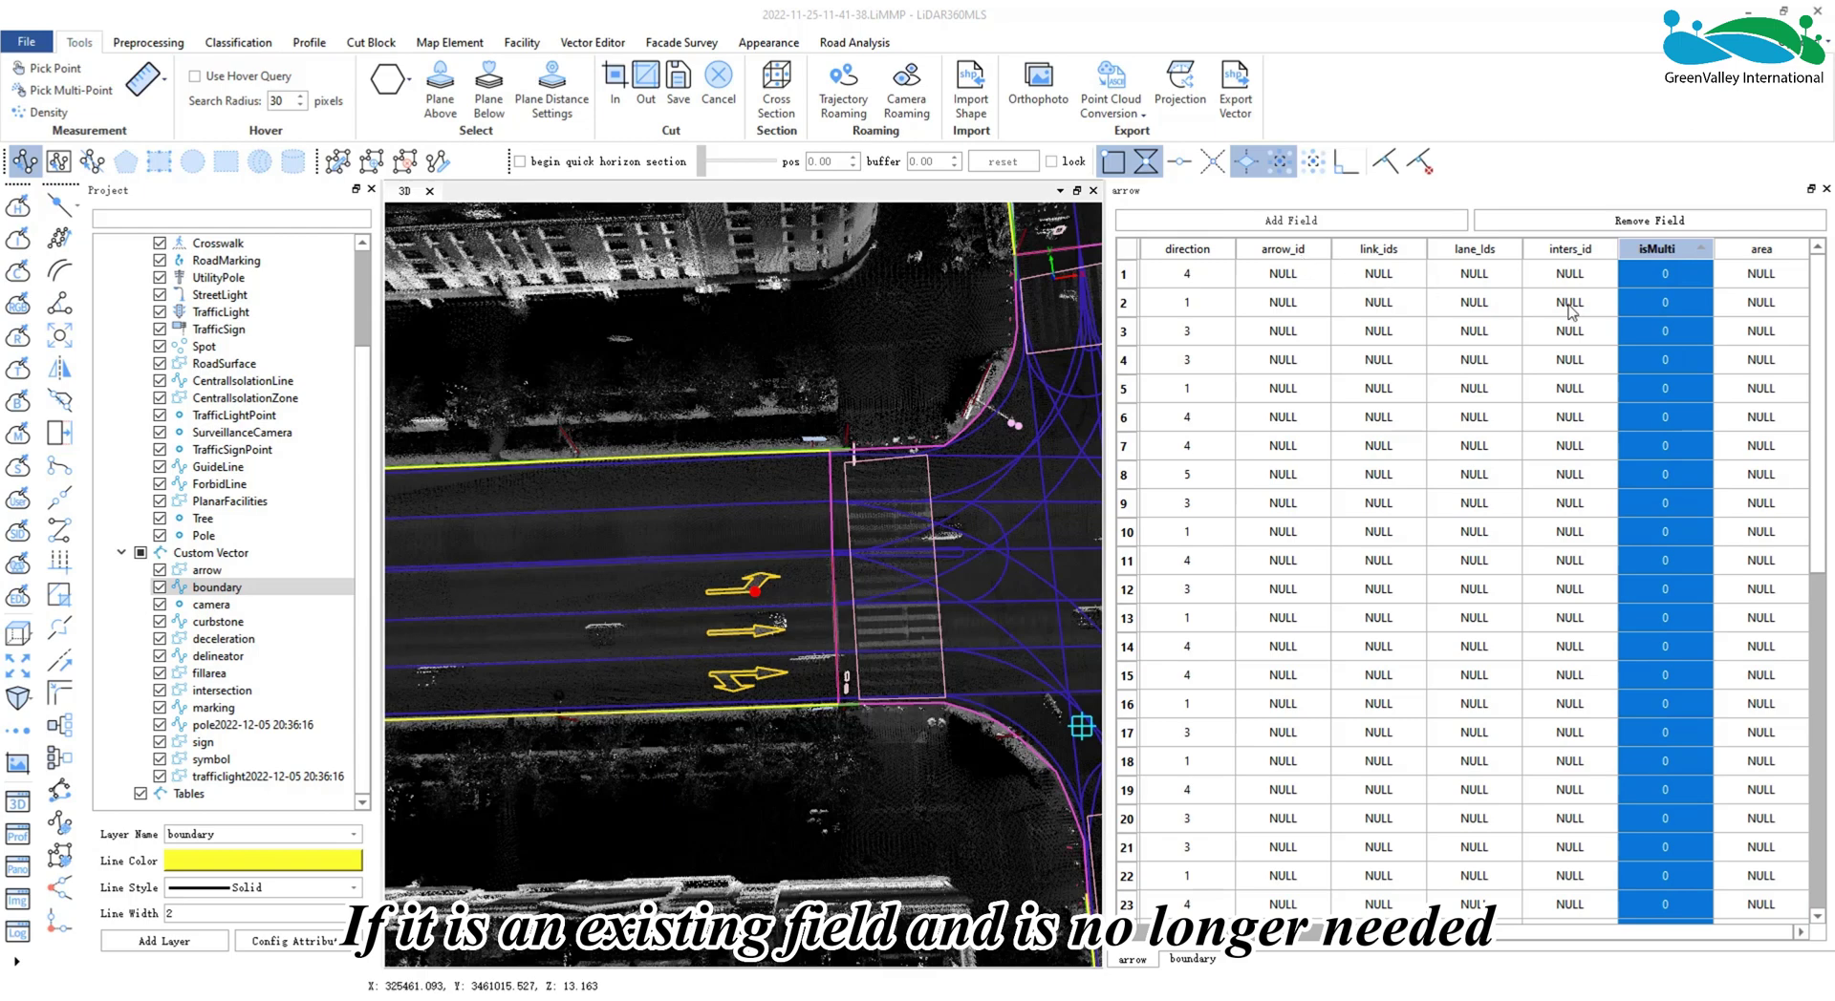
pyautogui.click(1656, 221)
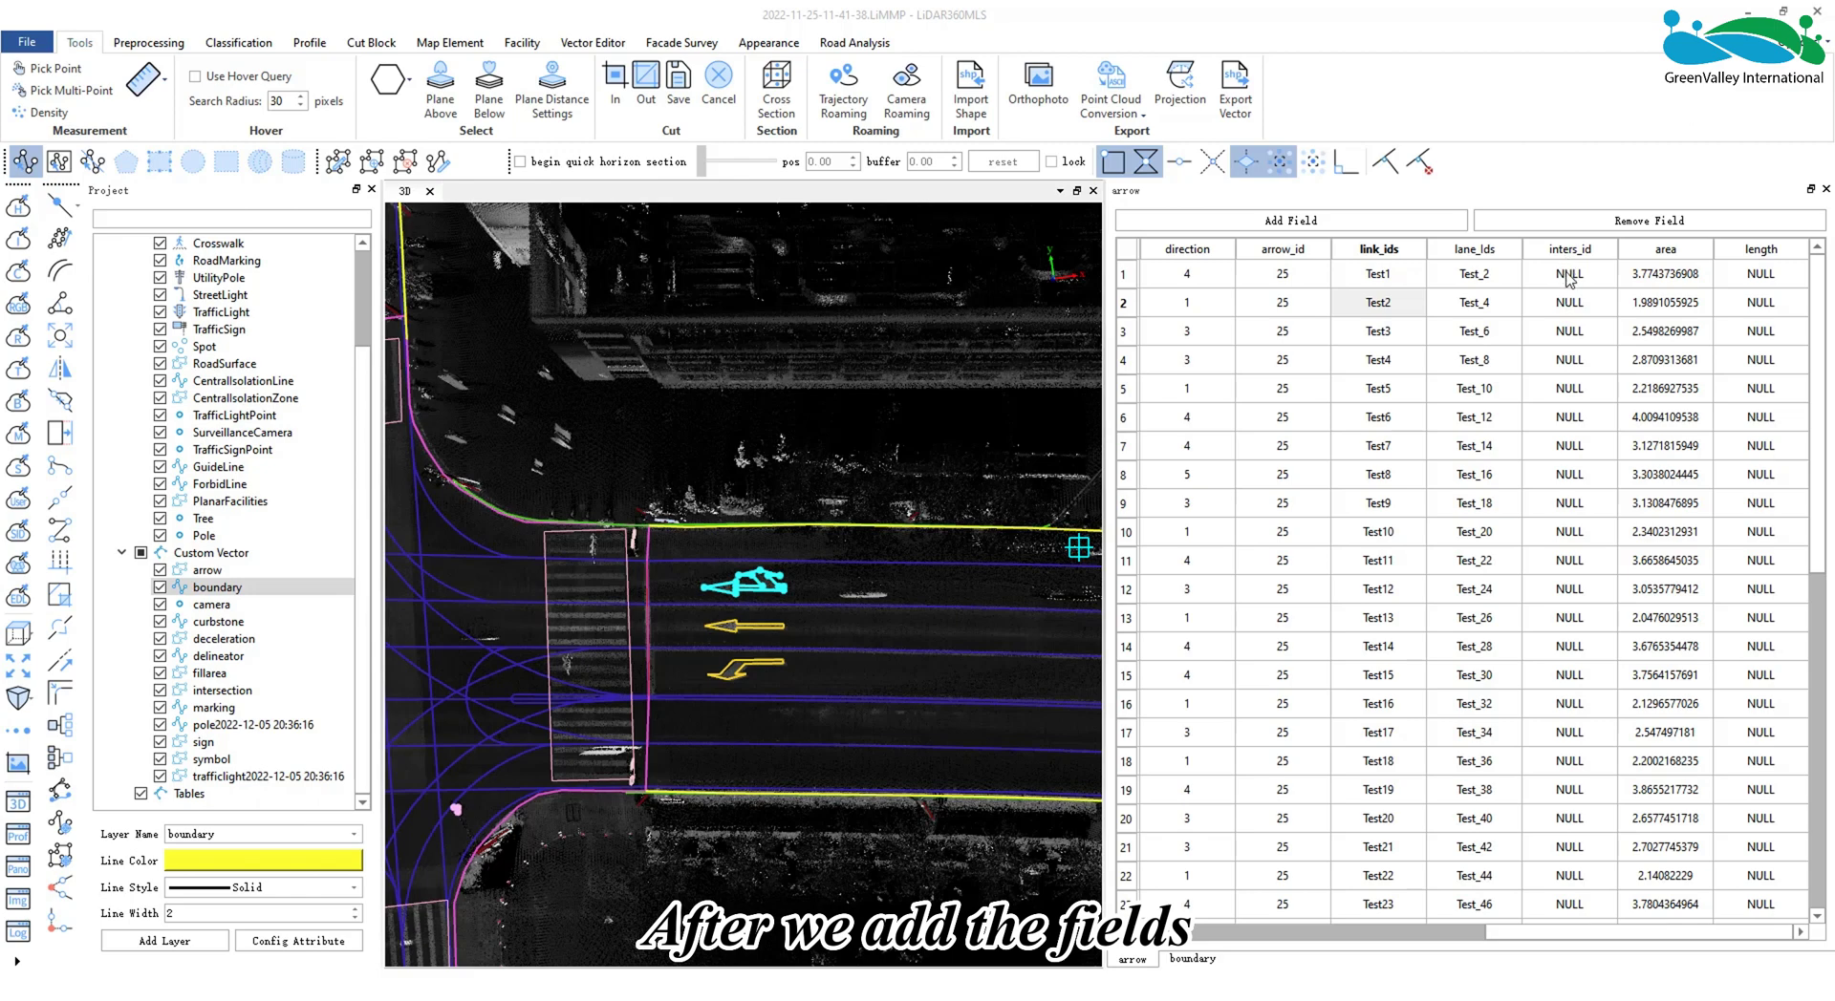
# Set inters_id in row 1 to 21 and lane_Ids in row 2 to 41
pyautogui.click(1567, 279)
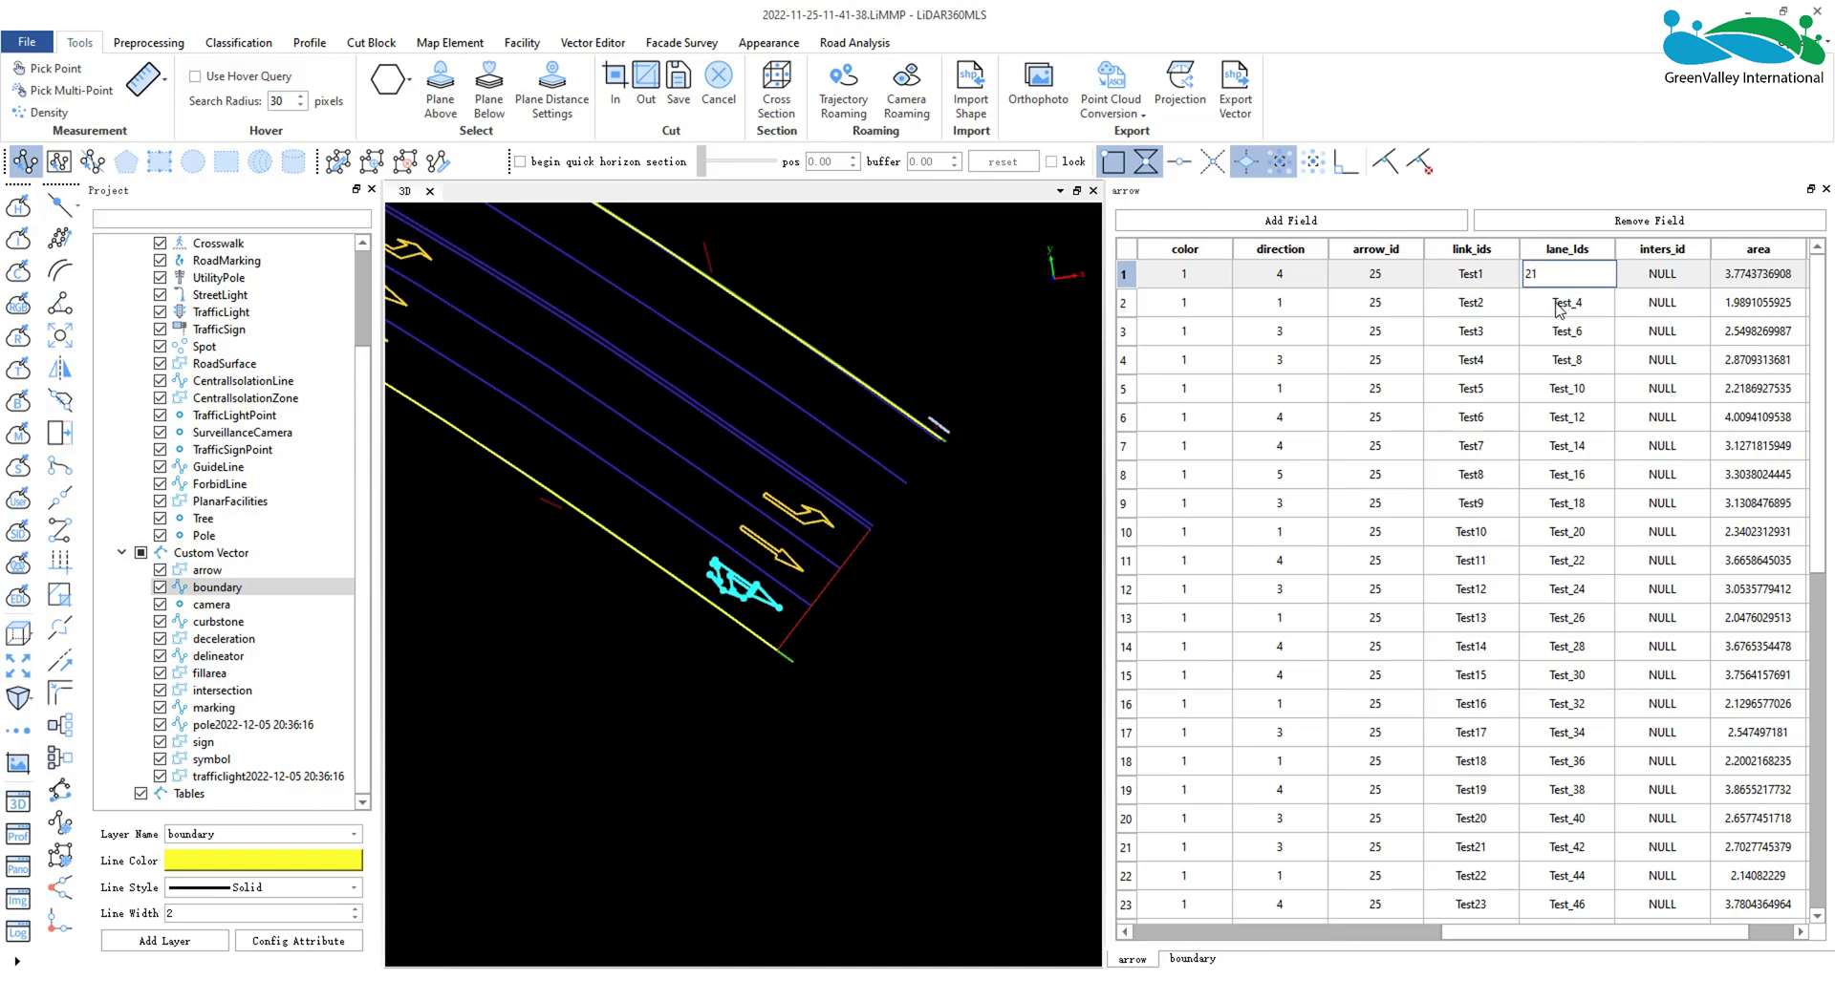
pyautogui.doubleClick(1559, 304)
pyautogui.write('41')
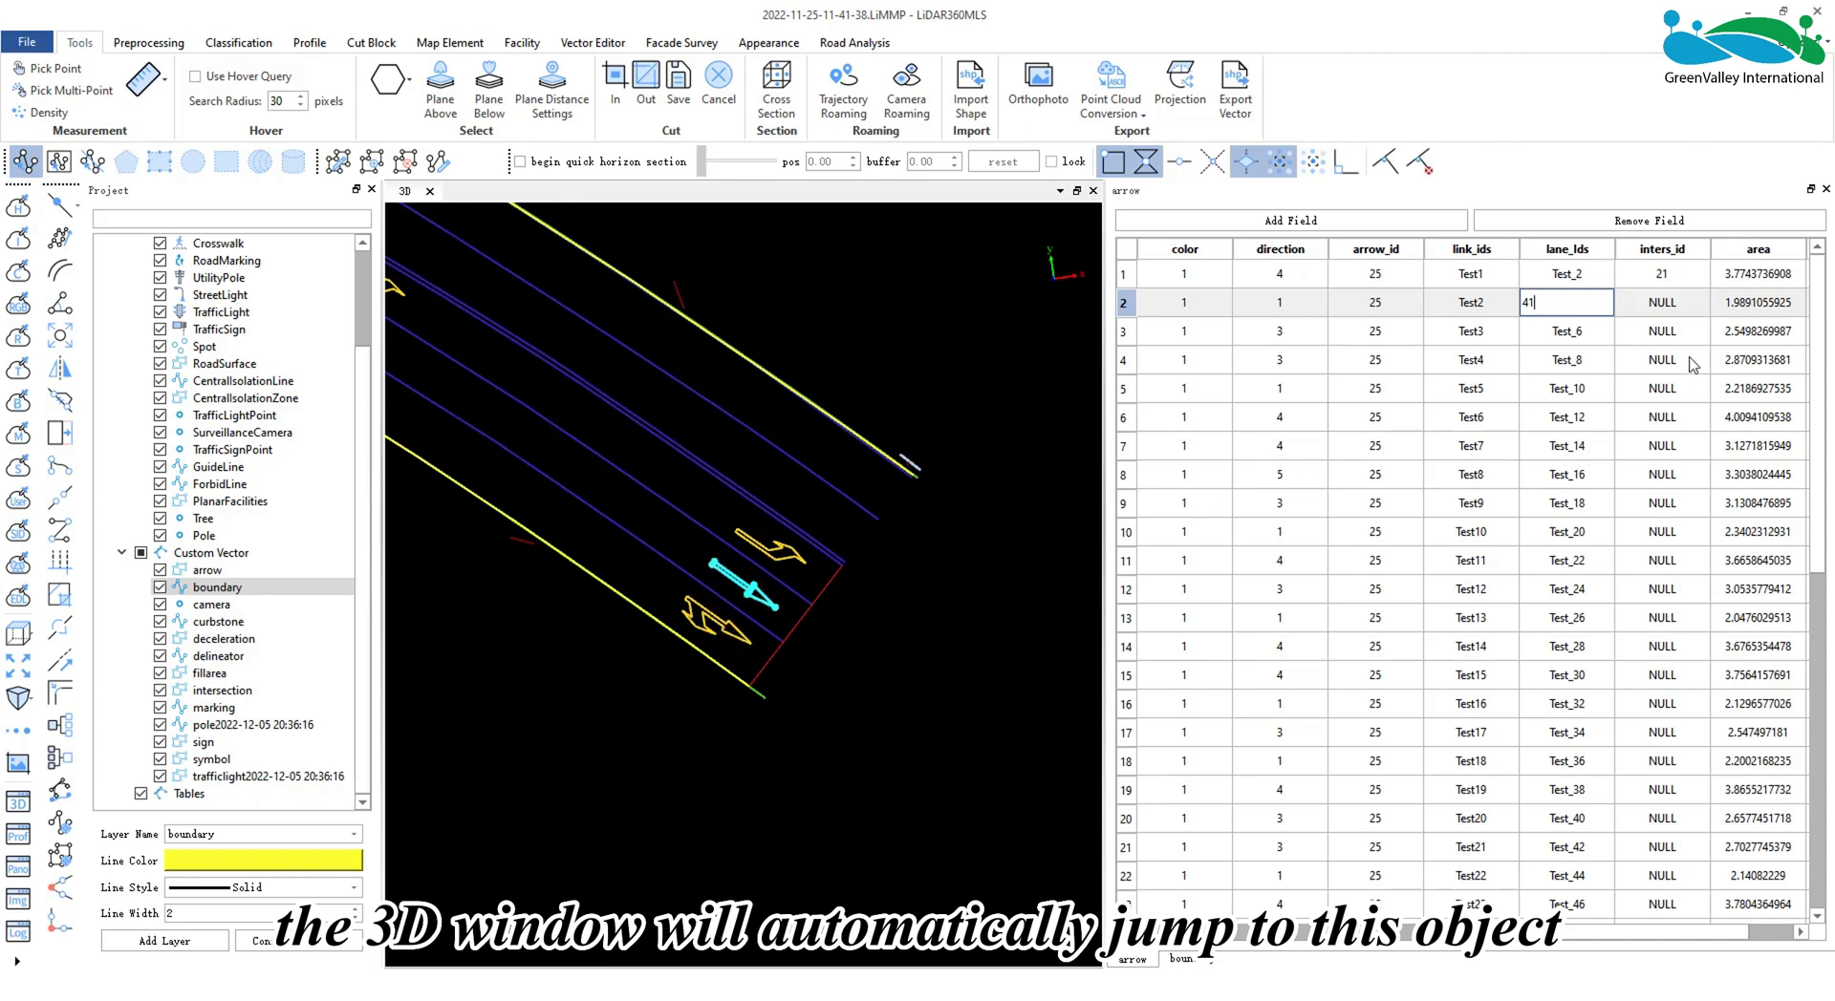
# Set the lane_Ids value in row 3 to 68 and in row 4 to 47
pyautogui.click(1553, 332)
pyautogui.doubleClick(1553, 332)
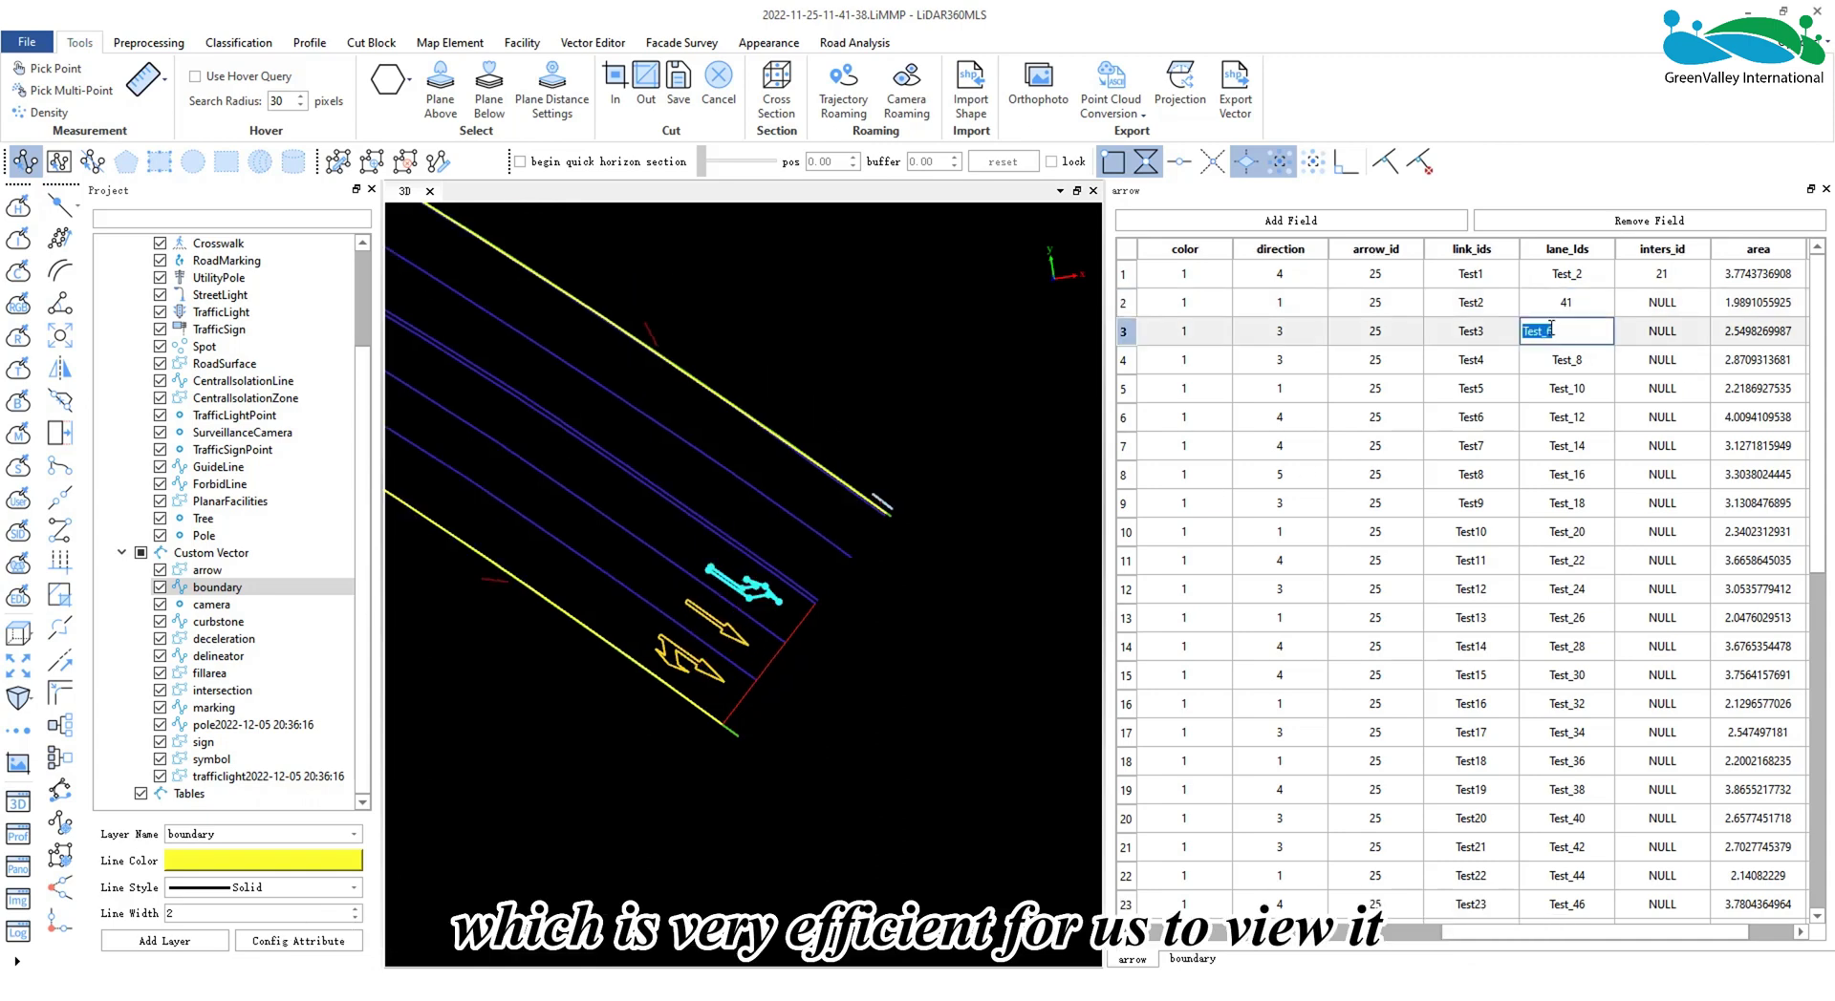
pyautogui.write('68')
pyautogui.click(1546, 371)
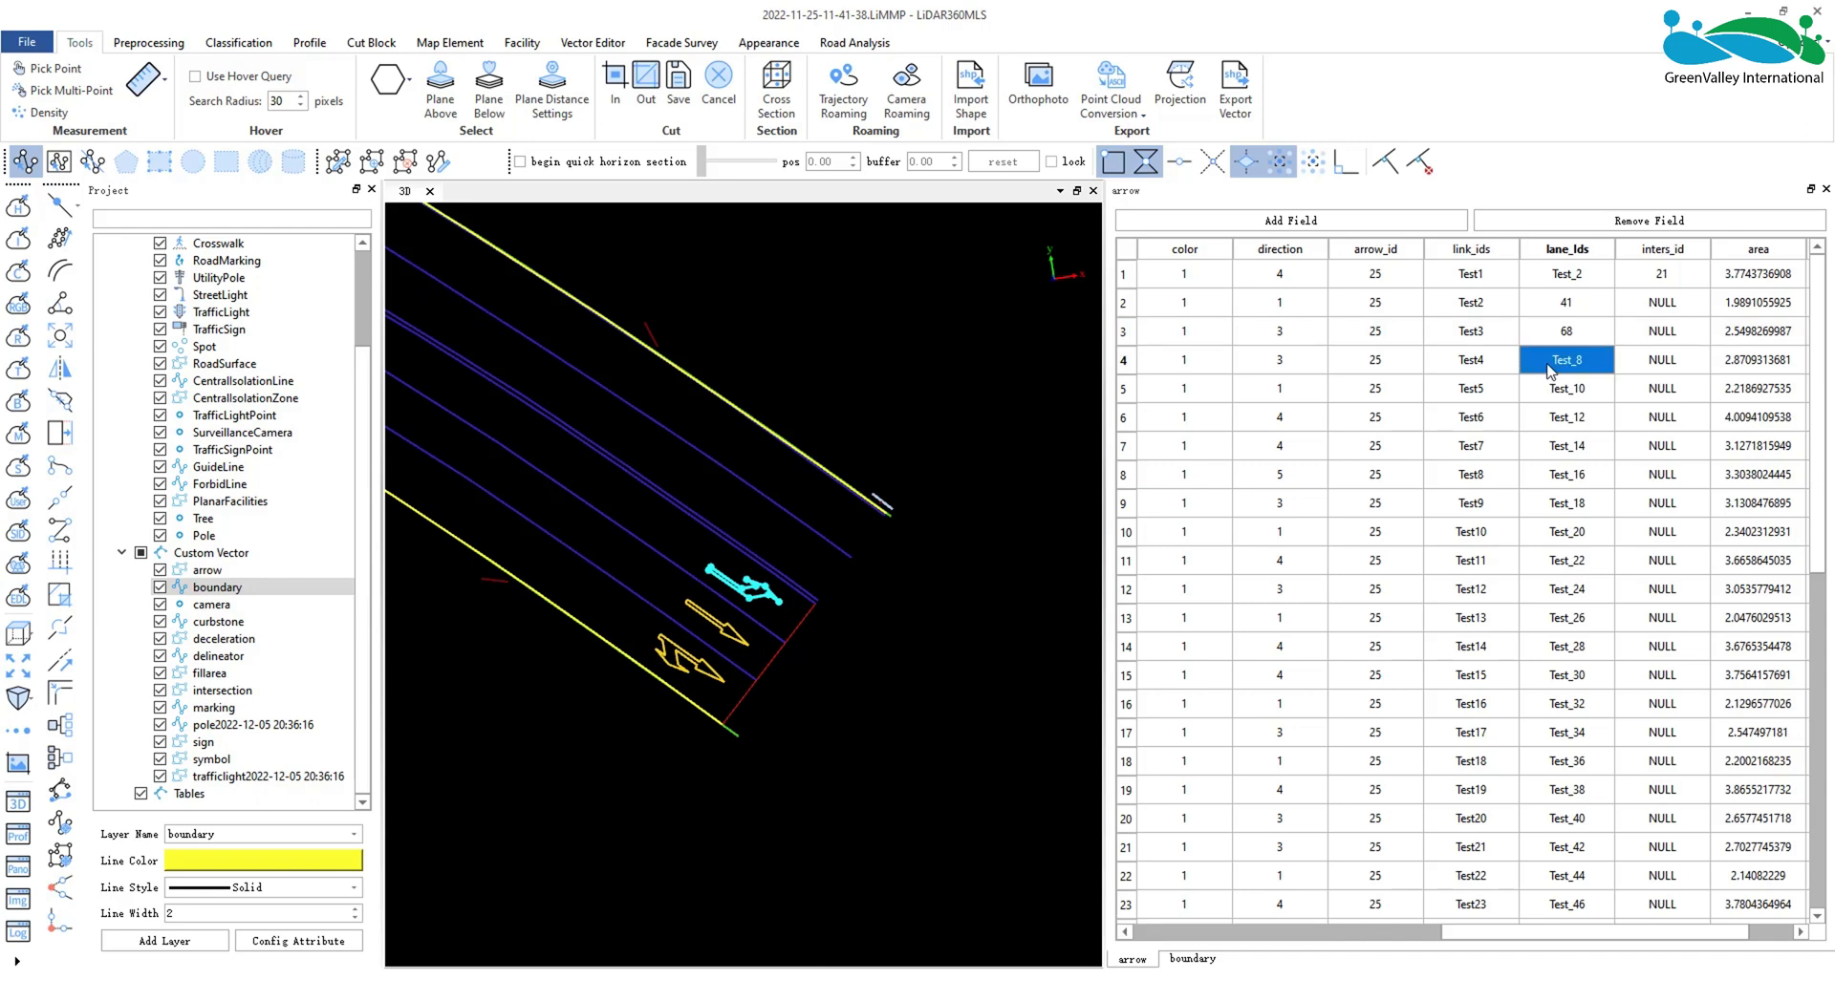
pyautogui.doubleClick(1550, 371)
pyautogui.write('47')
pyautogui.click(1558, 396)
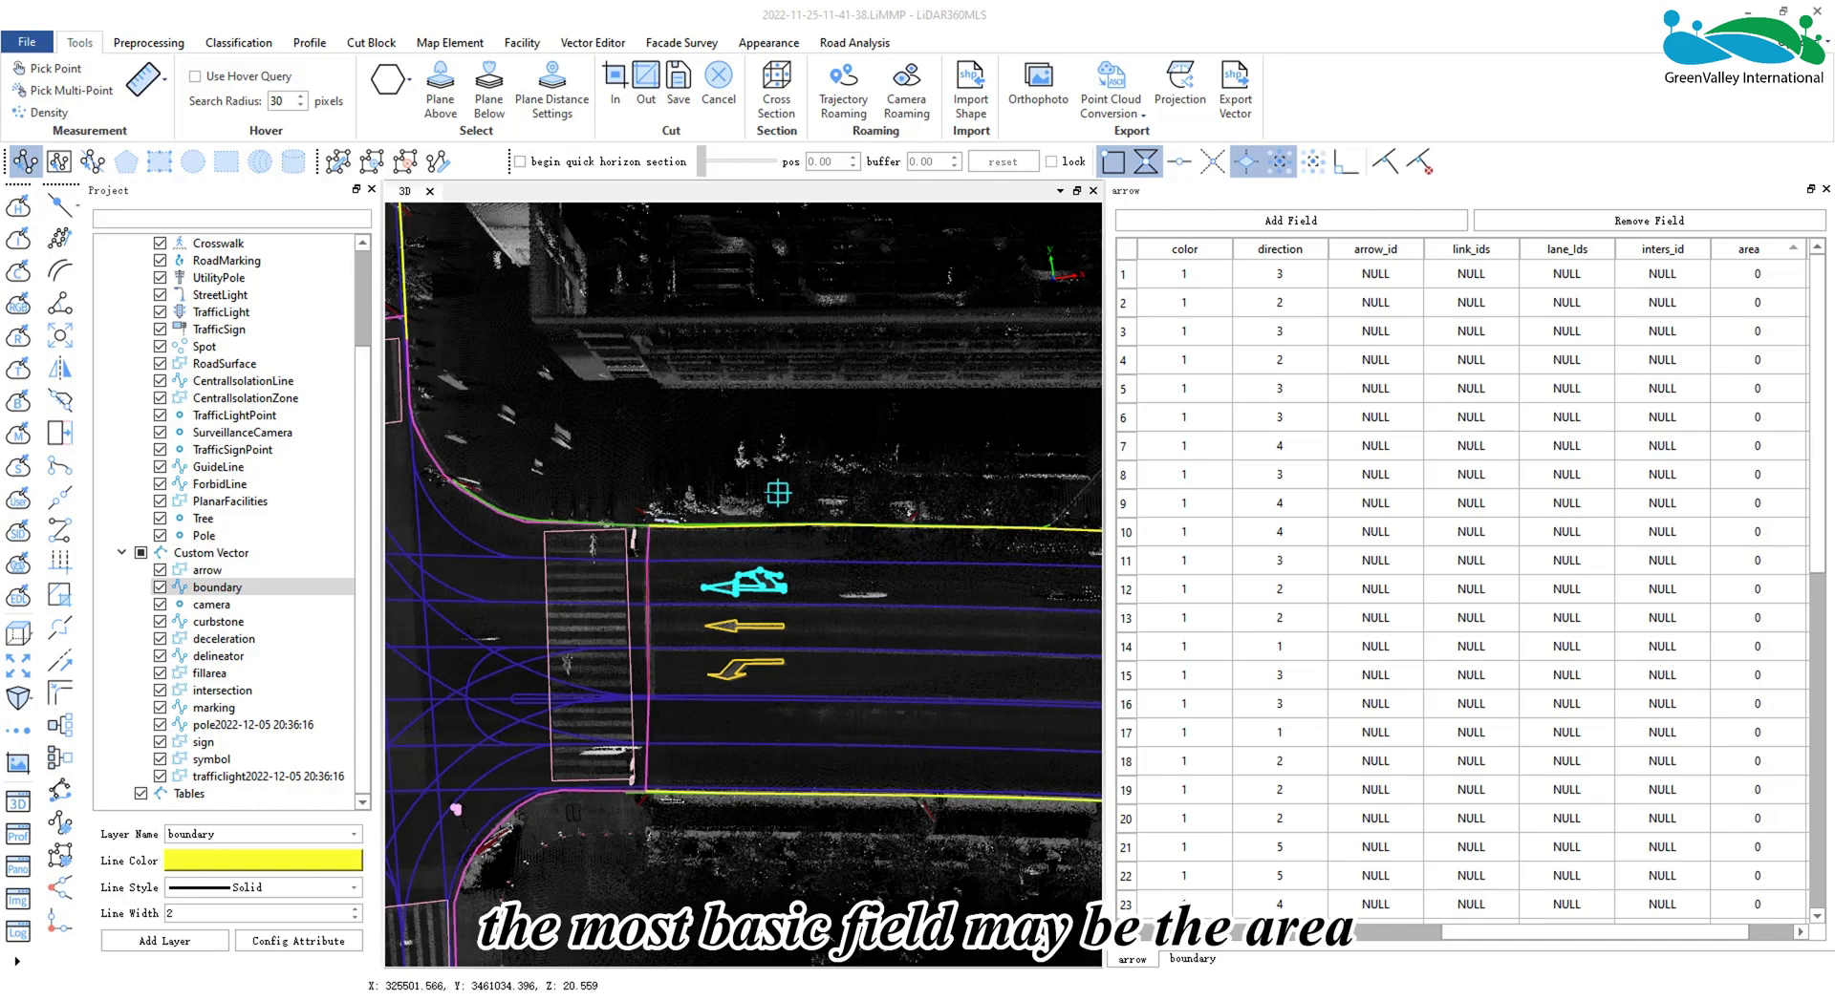
# Calculate the area for the entire area field of the arrow layer and check the values down the table
pyautogui.click(1748, 249)
pyautogui.rightClick(1749, 250)
pyautogui.click(1753, 308)
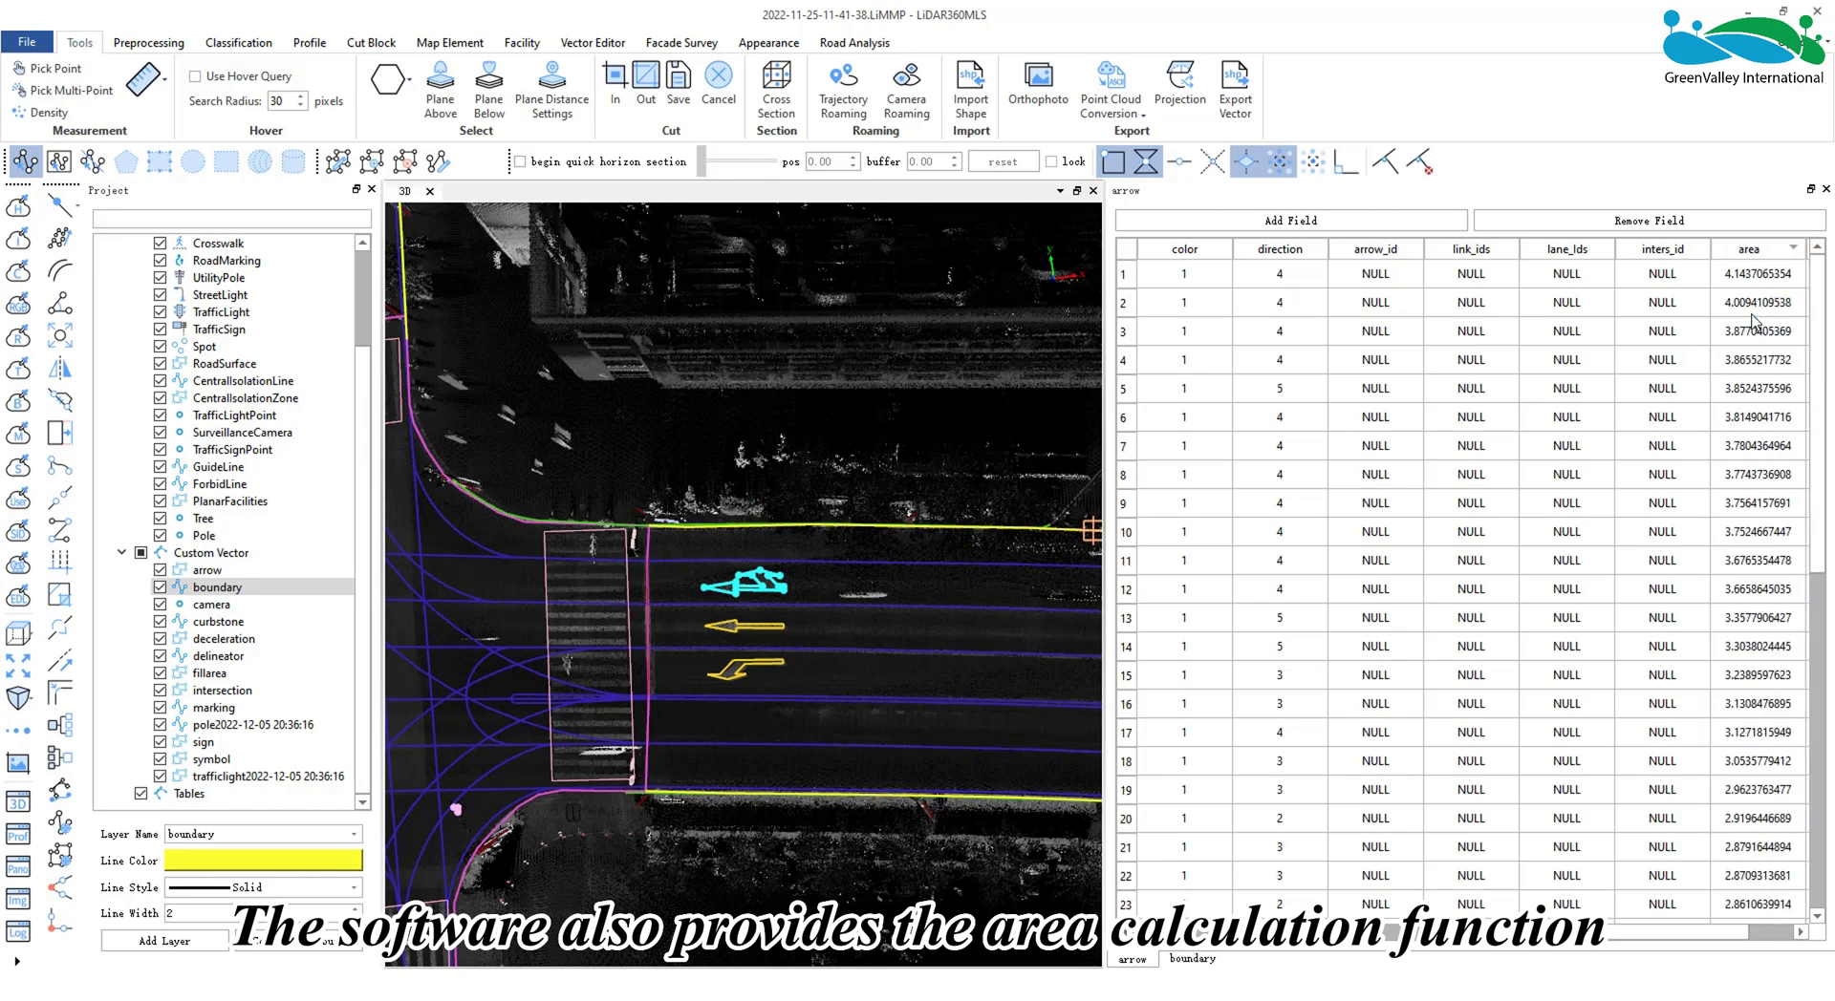
pyautogui.click(1747, 250)
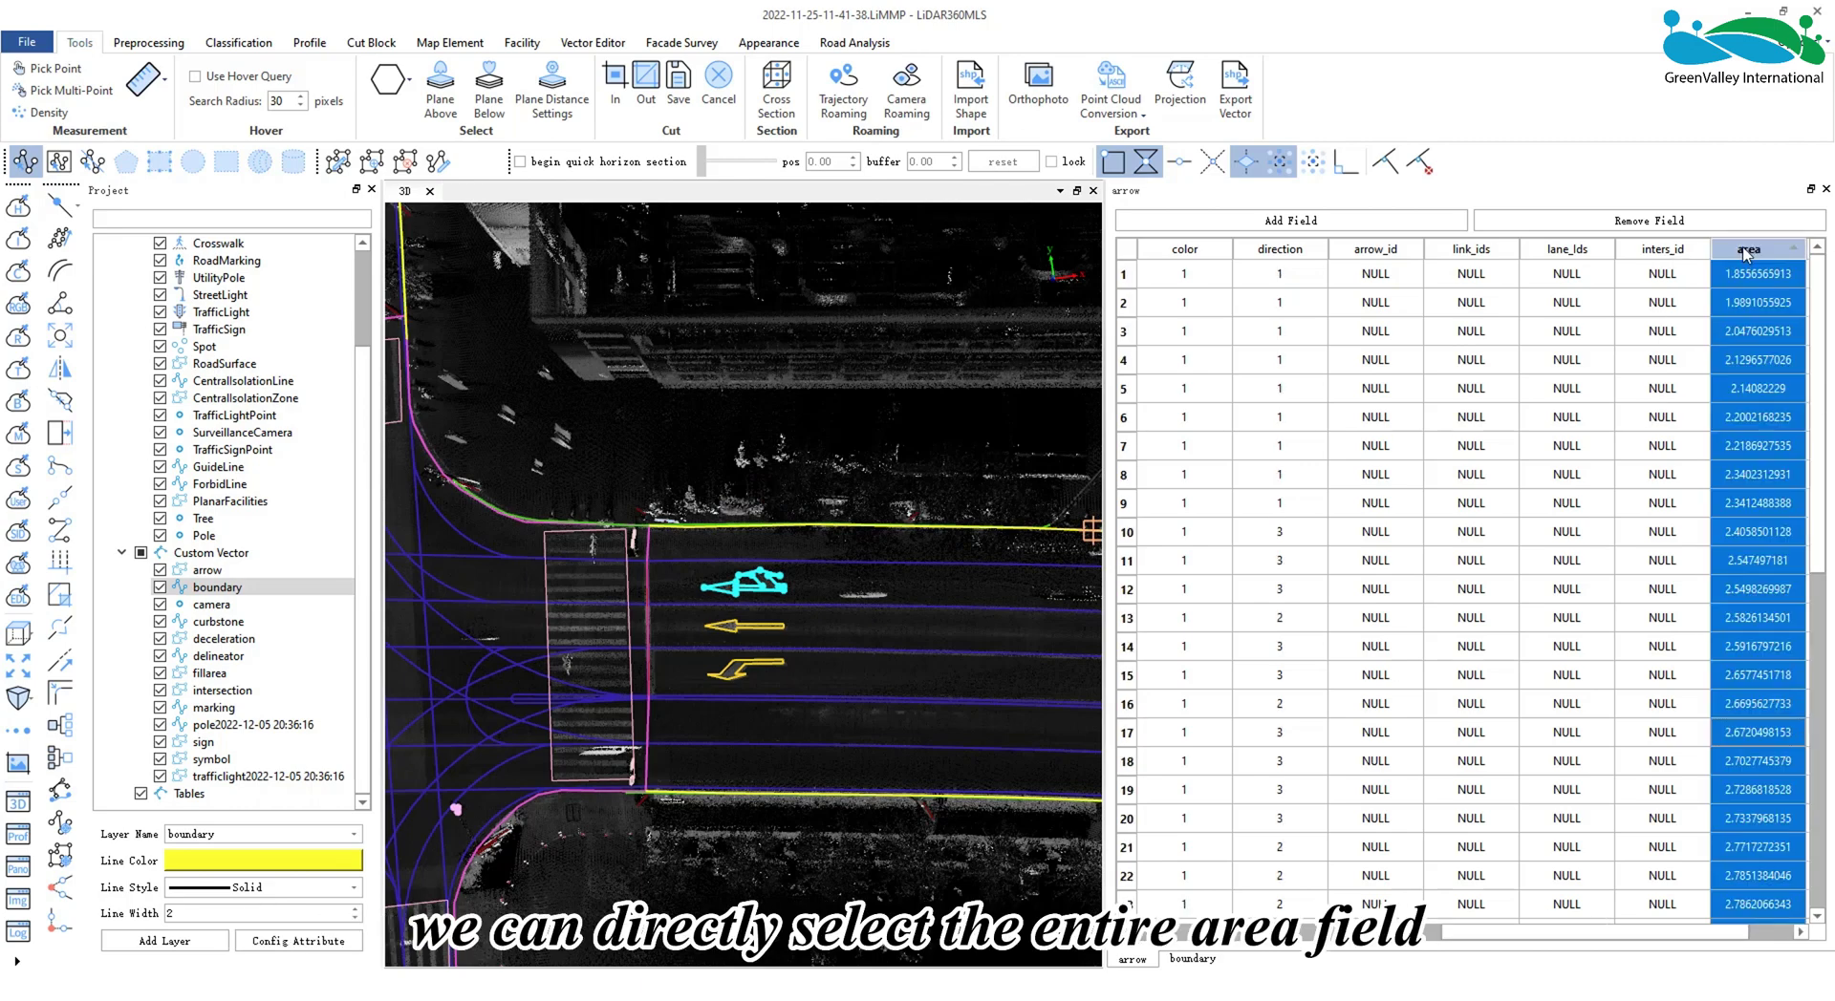
pyautogui.rightClick(1747, 250)
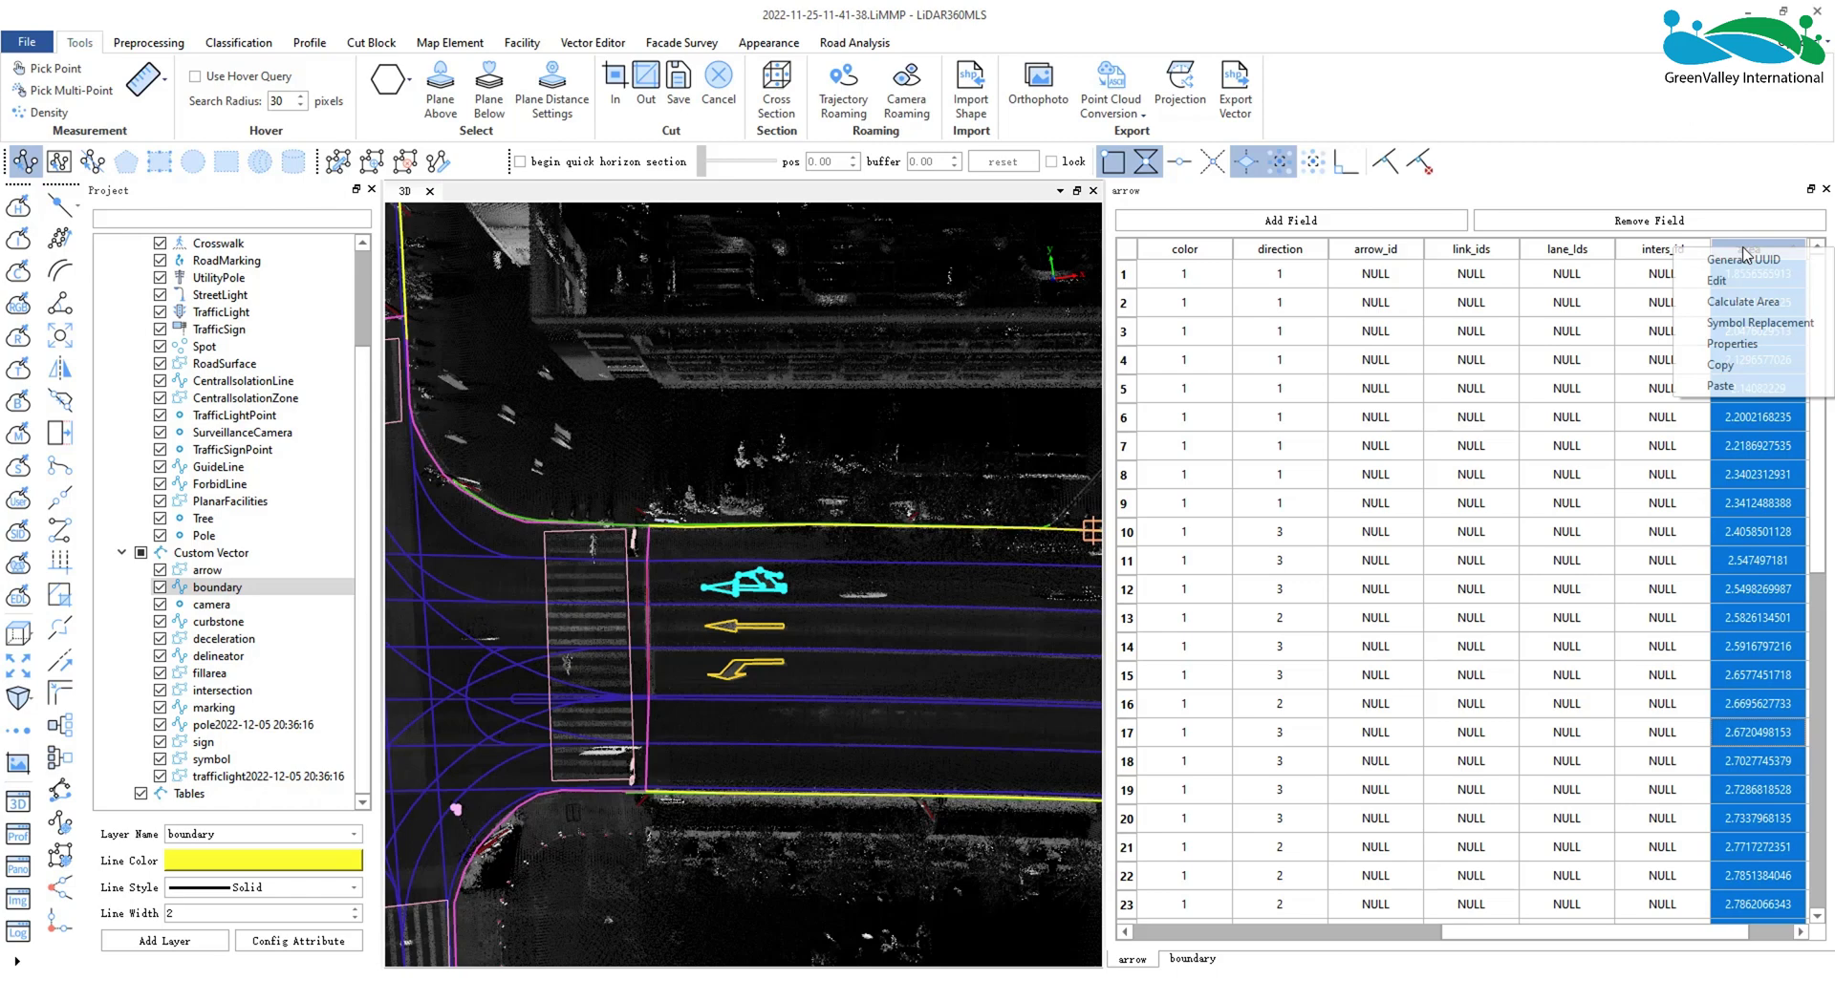
pyautogui.click(1743, 302)
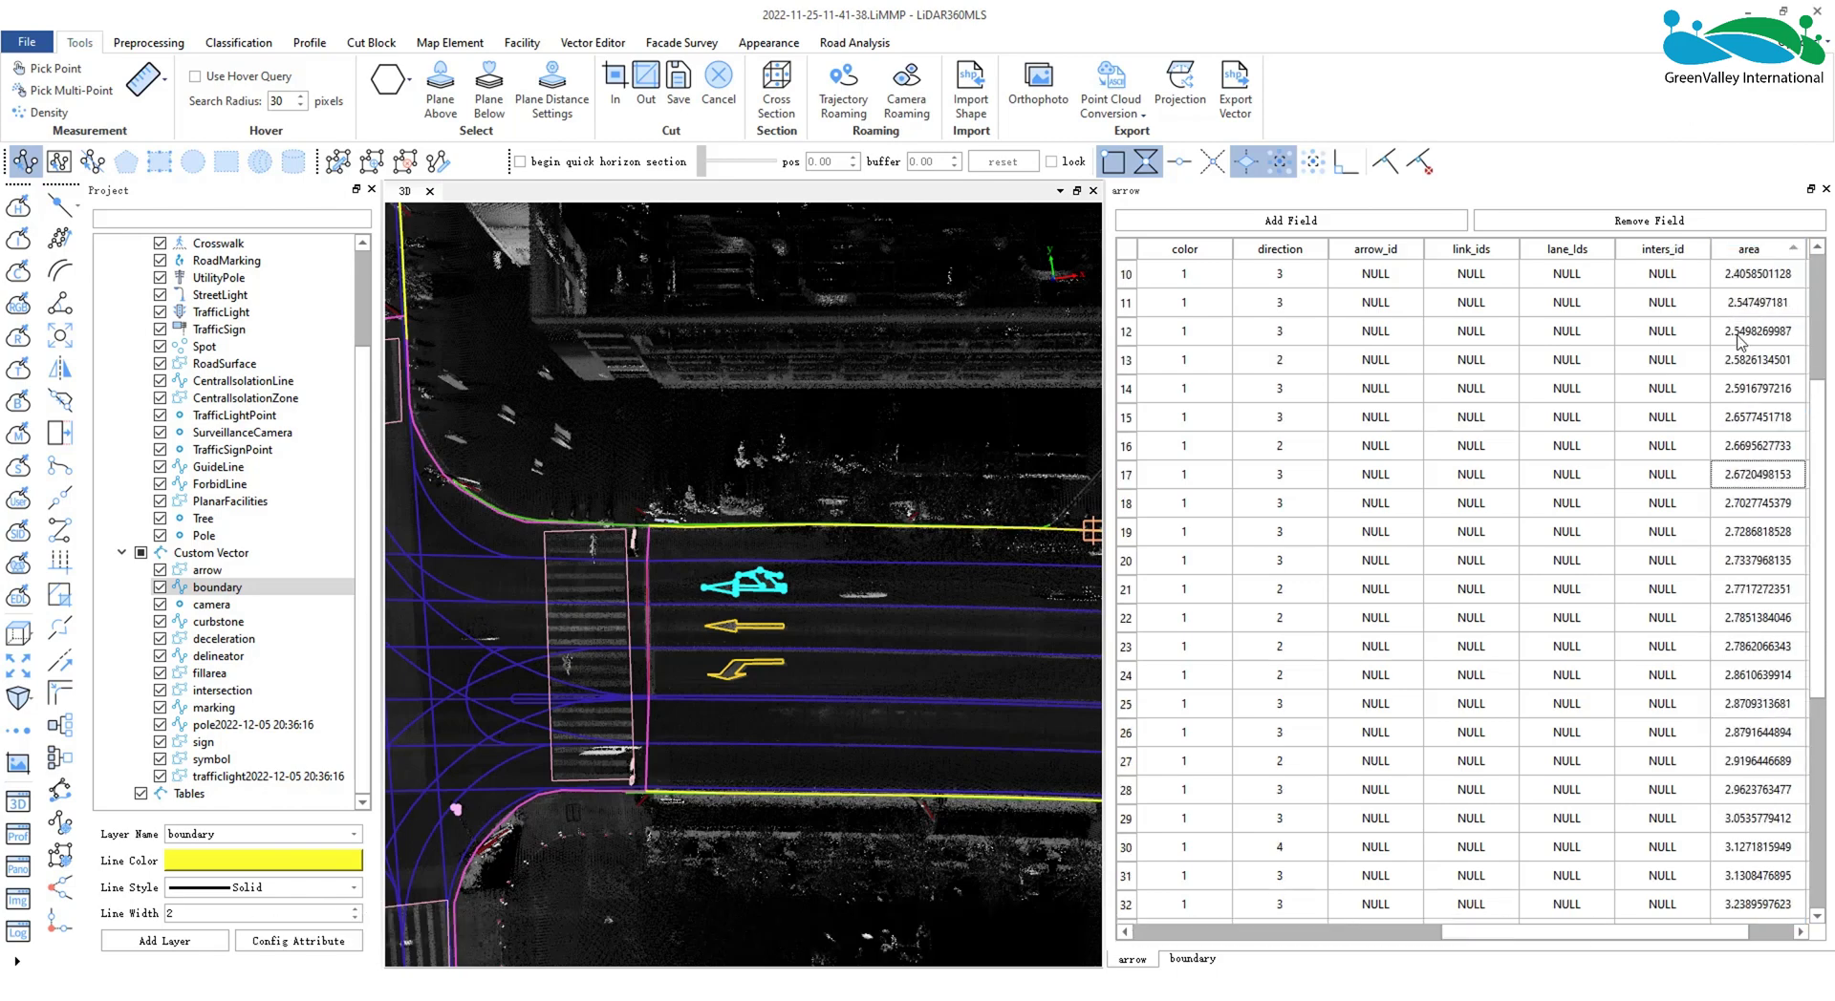
pyautogui.scroll(-8, 1745, 622)
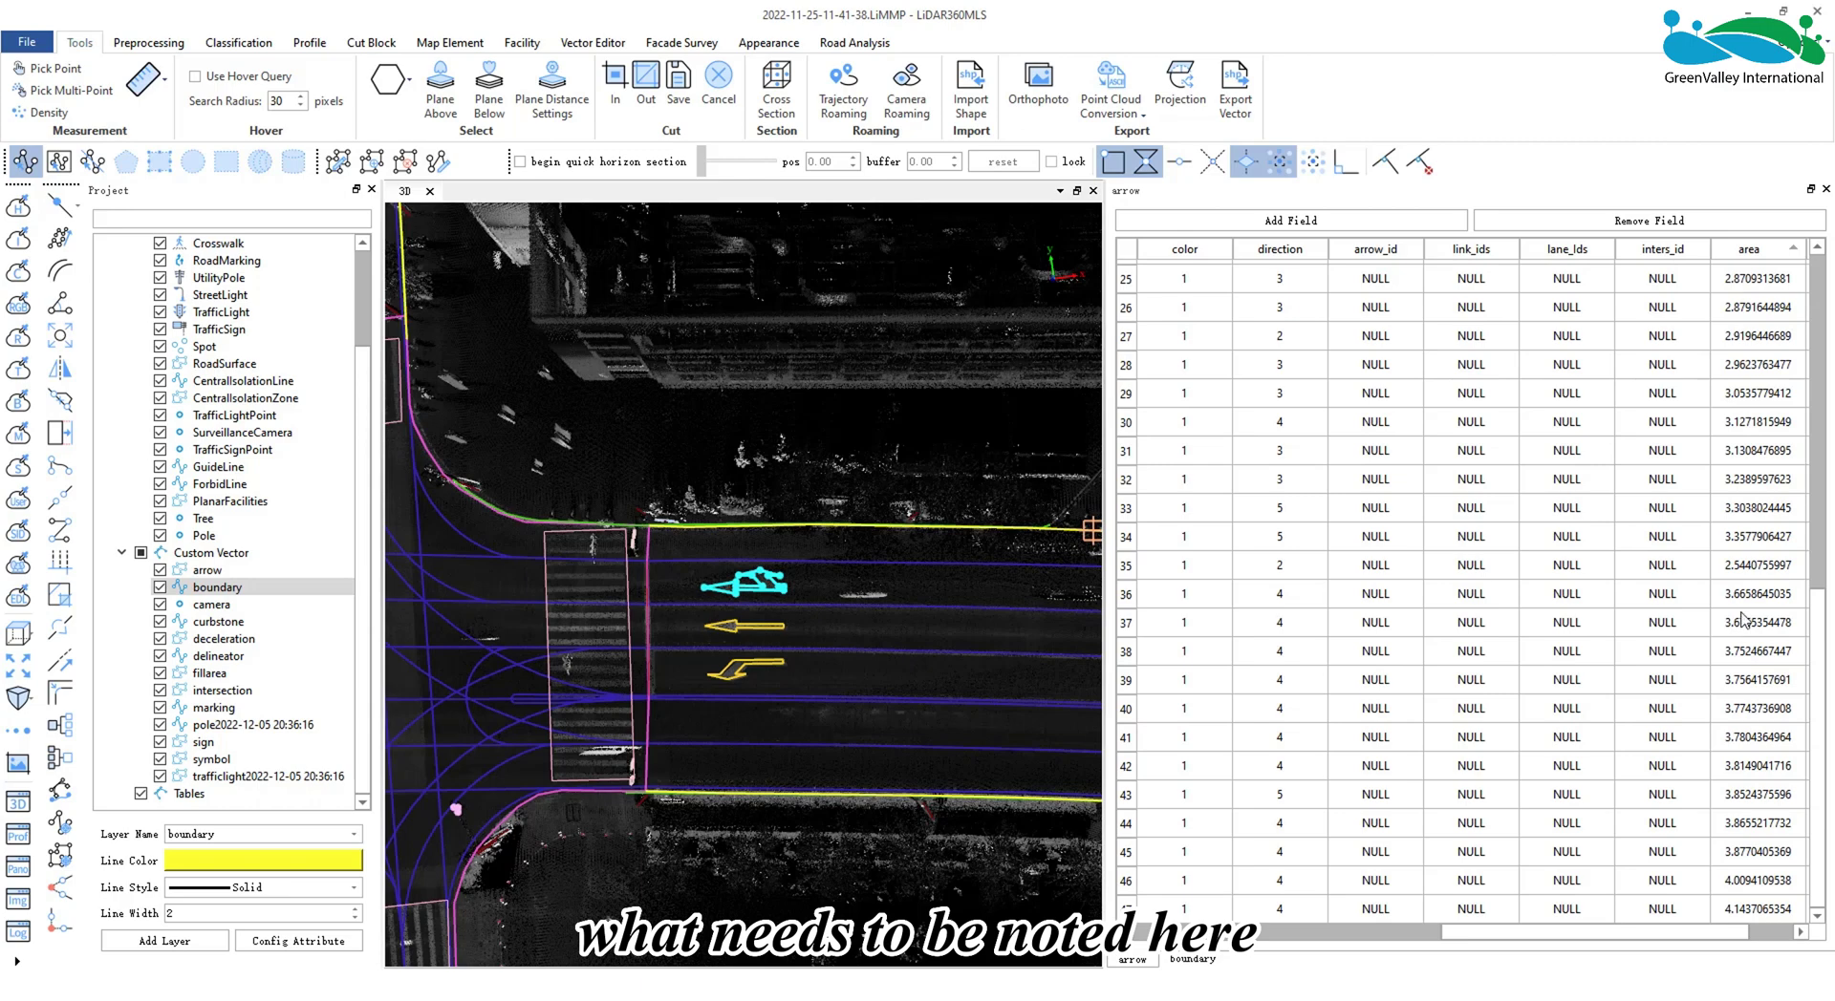
pyautogui.click(1752, 520)
pyautogui.scroll(8, 1753, 522)
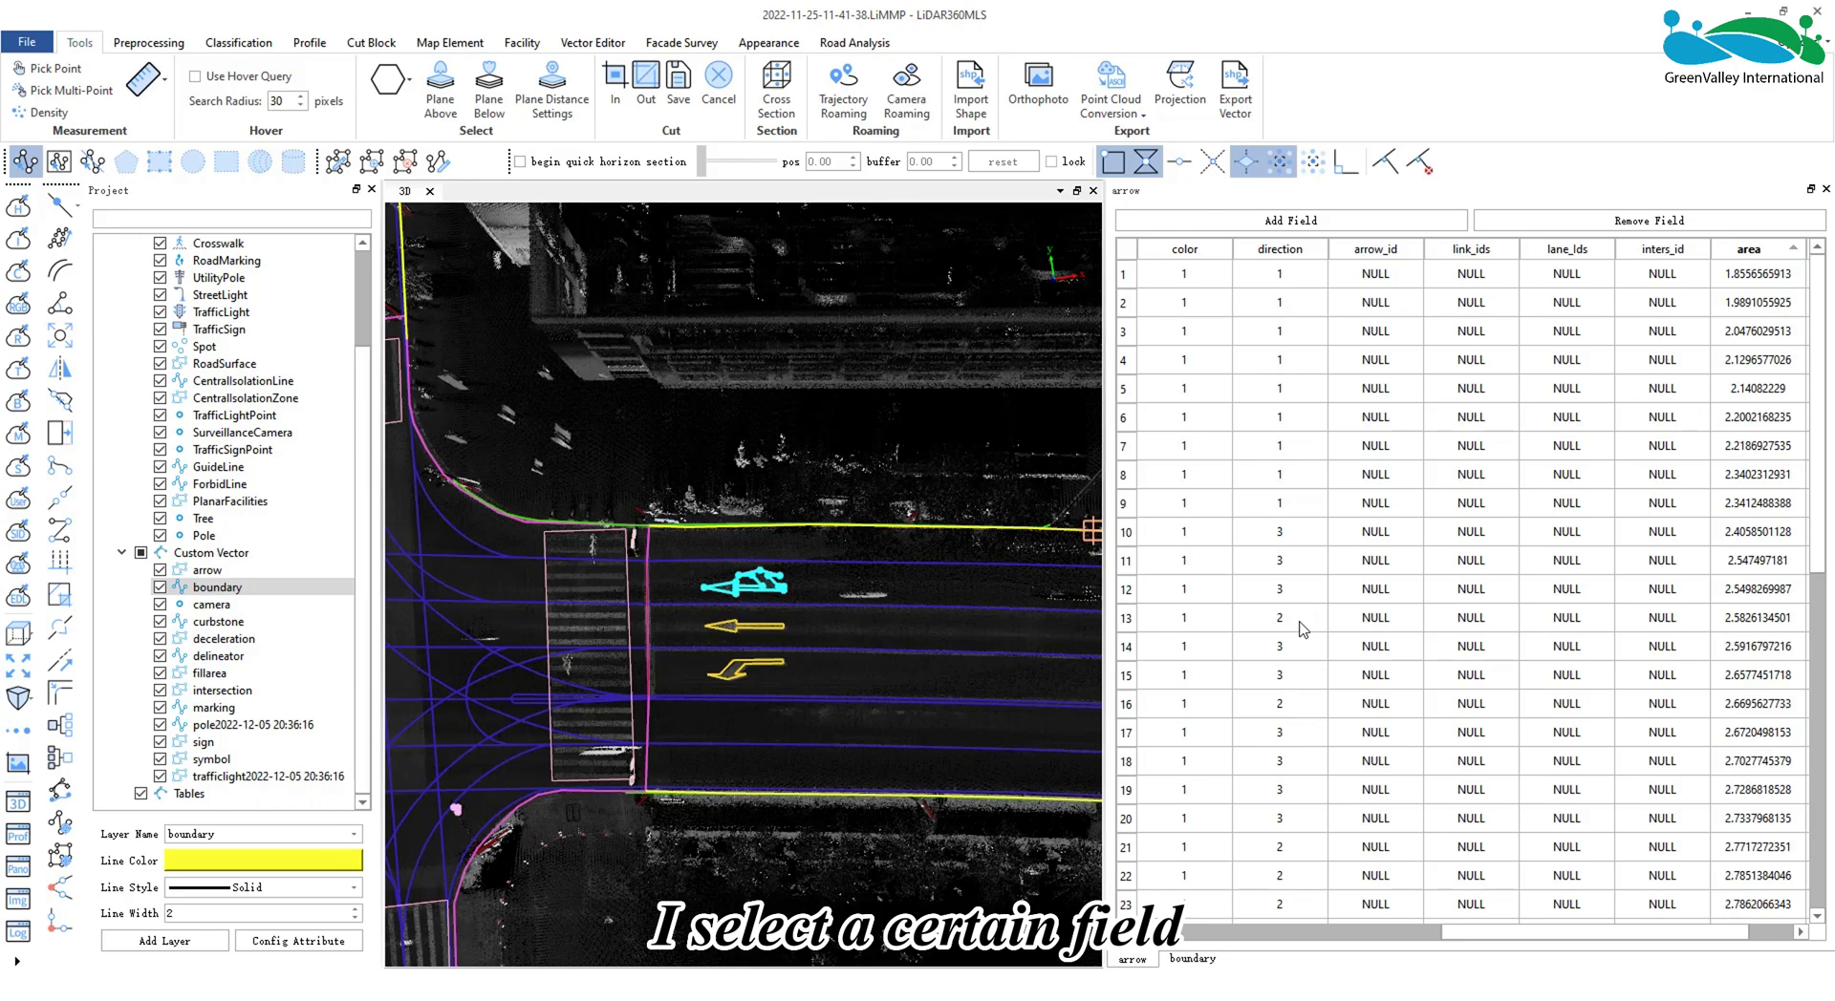
# Fill the entire arrow_id field with the fixed value 25
pyautogui.click(1286, 250)
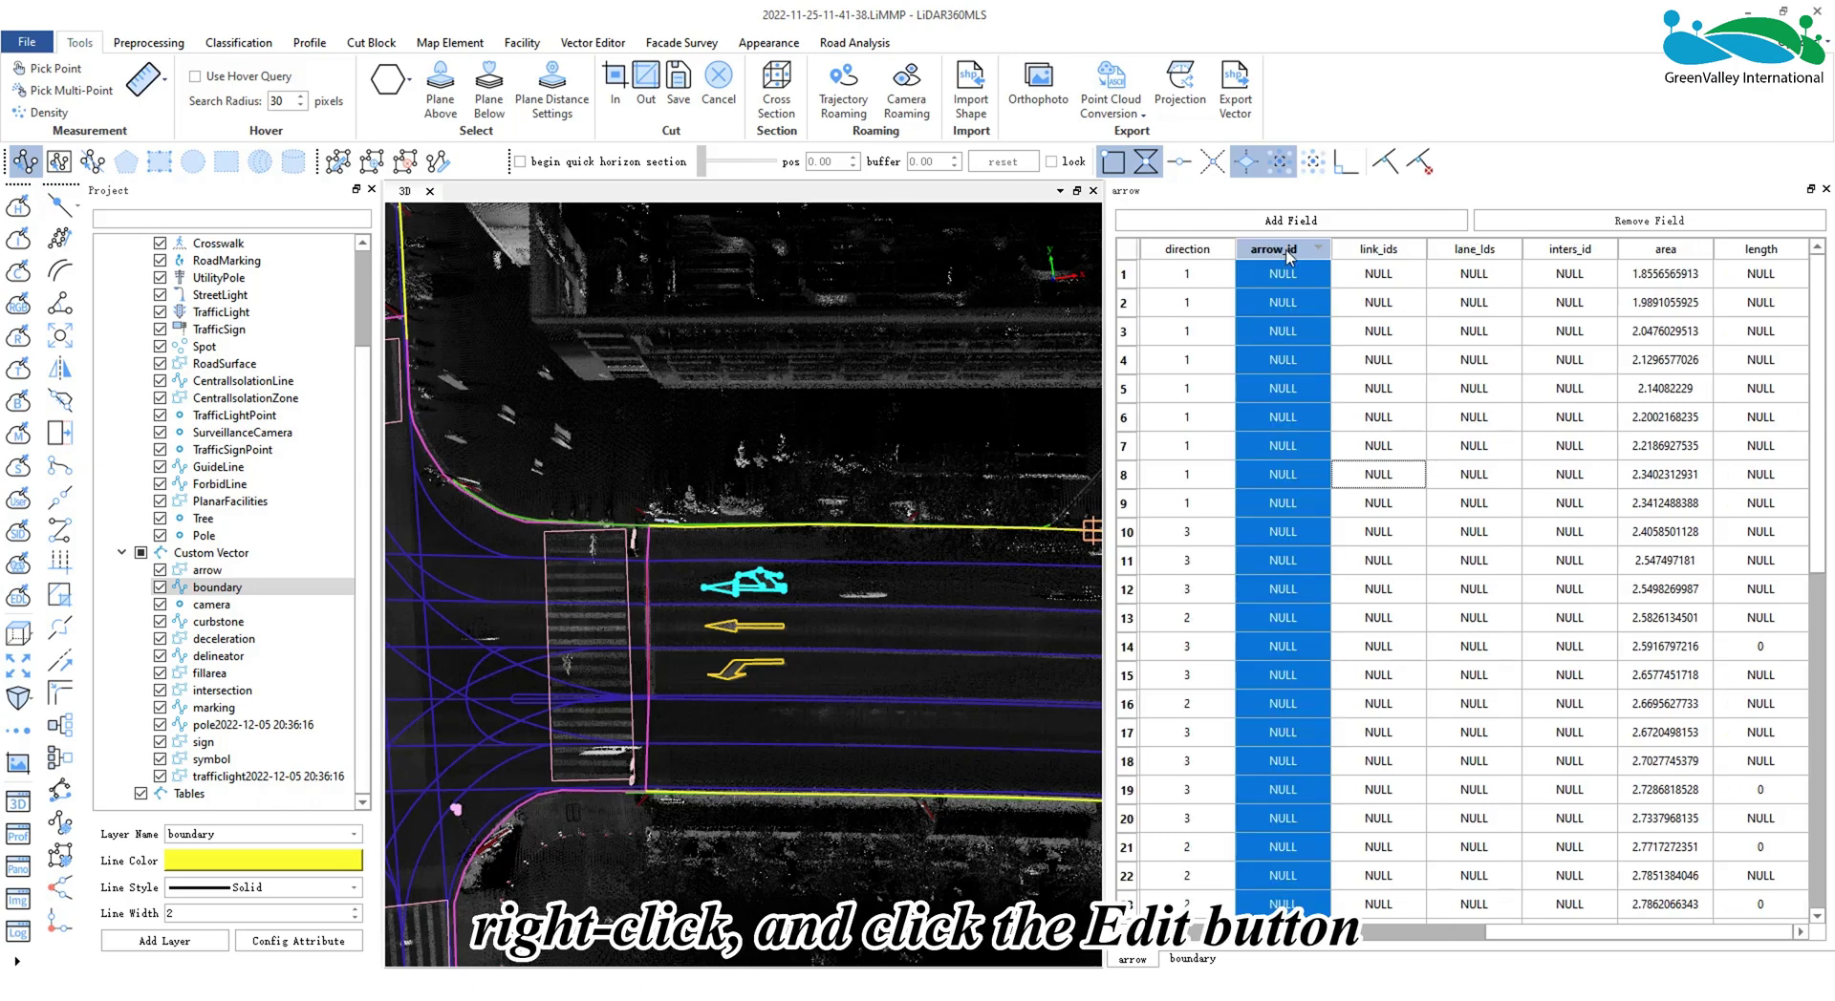
pyautogui.rightClick(1289, 254)
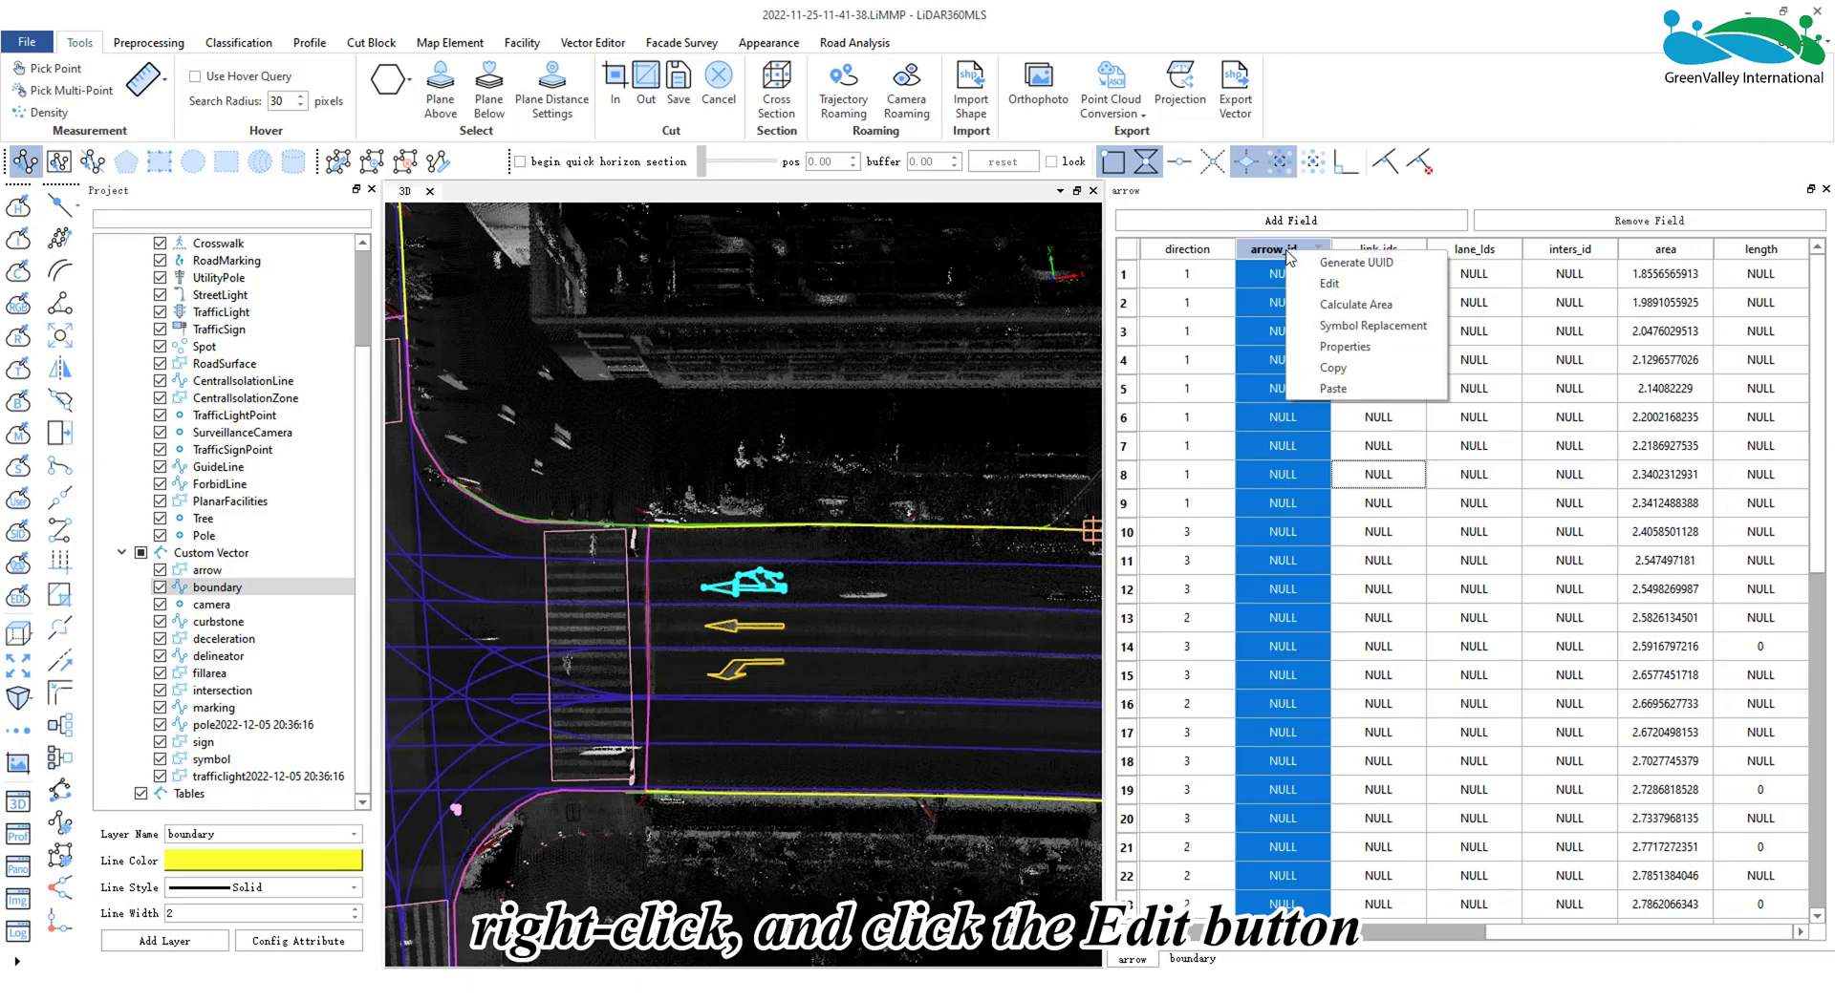
pyautogui.click(1327, 285)
pyautogui.moveTo(983, 347); pyautogui.dragTo(929, 378)
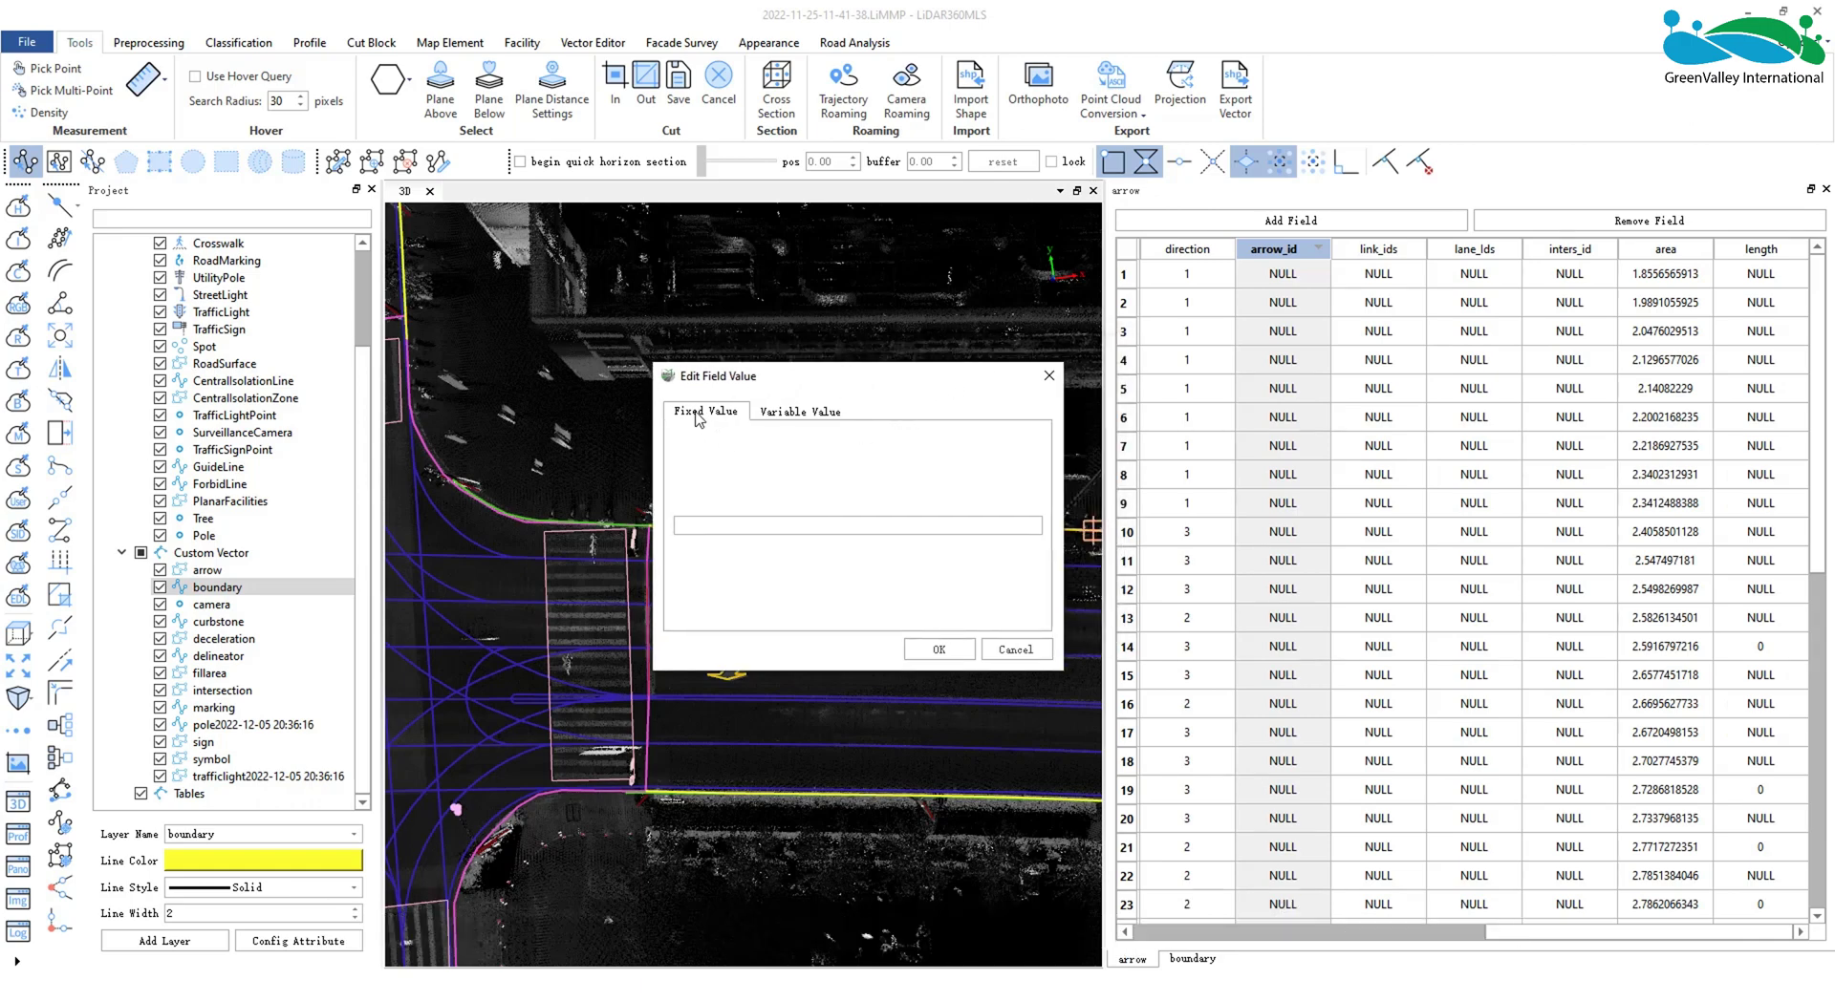
pyautogui.click(722, 531)
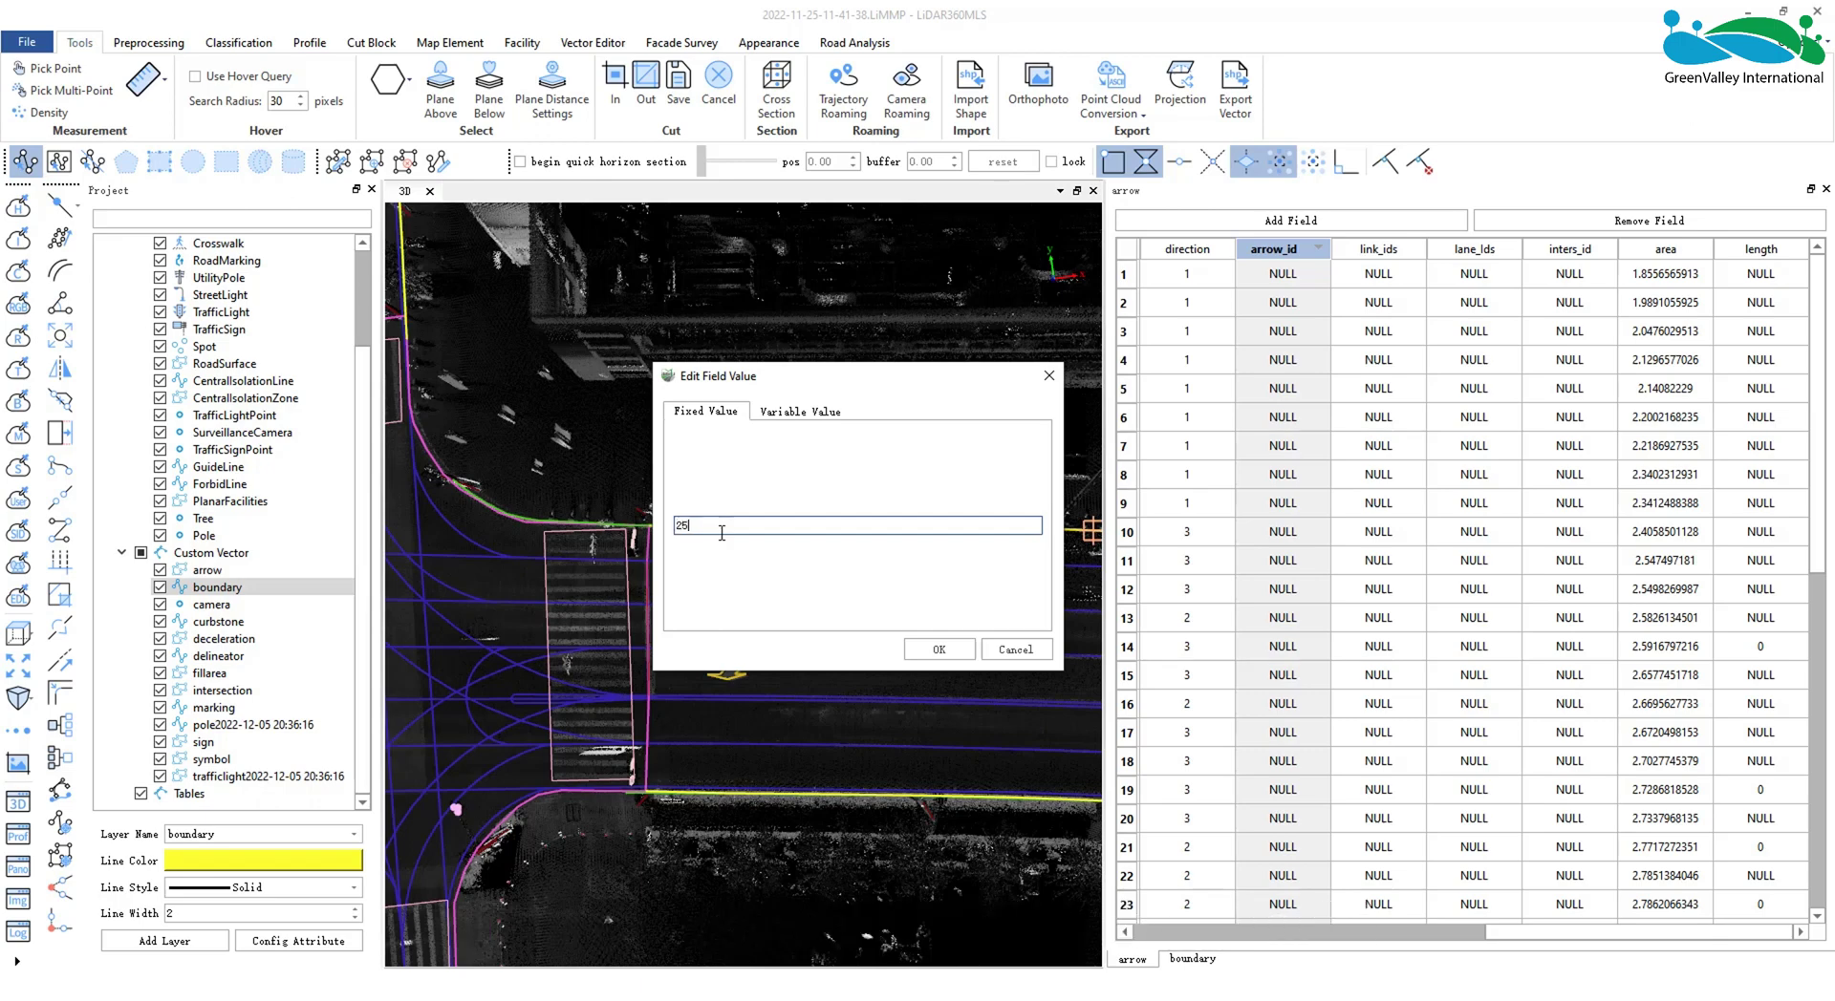
pyautogui.click(939, 648)
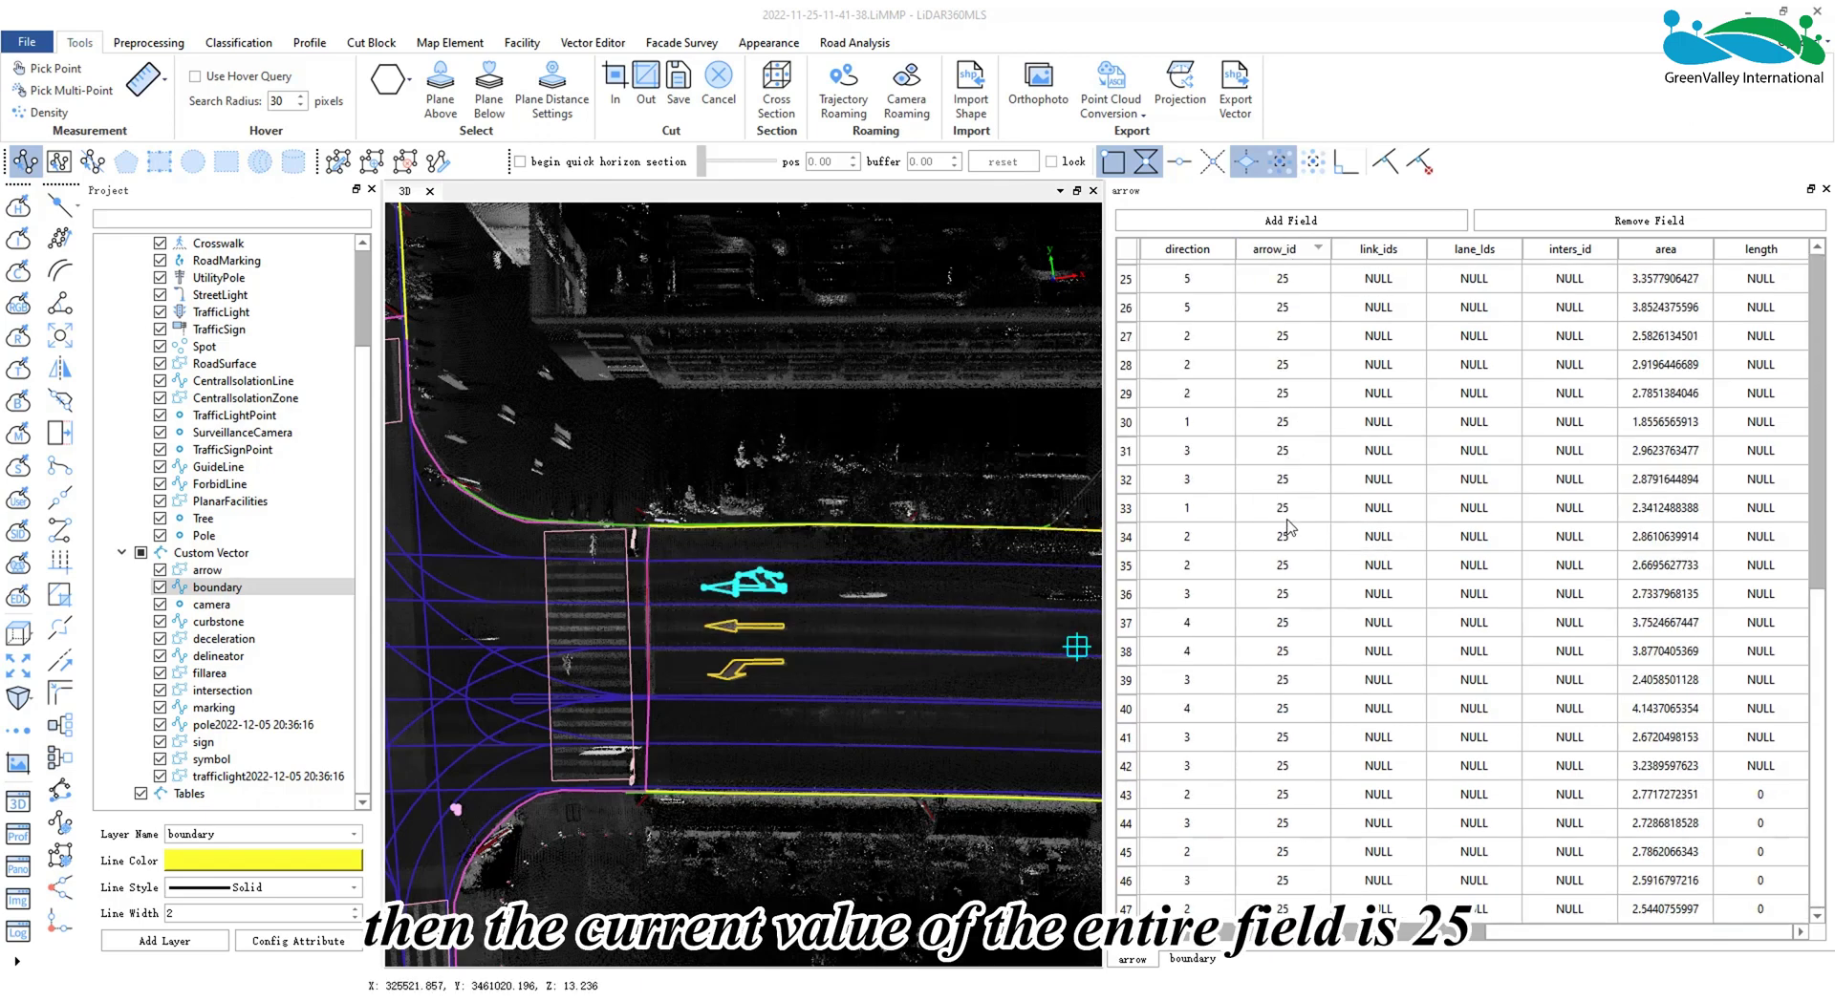
# Fill the entire link_ids field of the arrow layer with variable values using prefix Test, initial value 1 and step 1
pyautogui.click(1374, 250)
pyautogui.rightClick(1371, 252)
pyautogui.click(1405, 284)
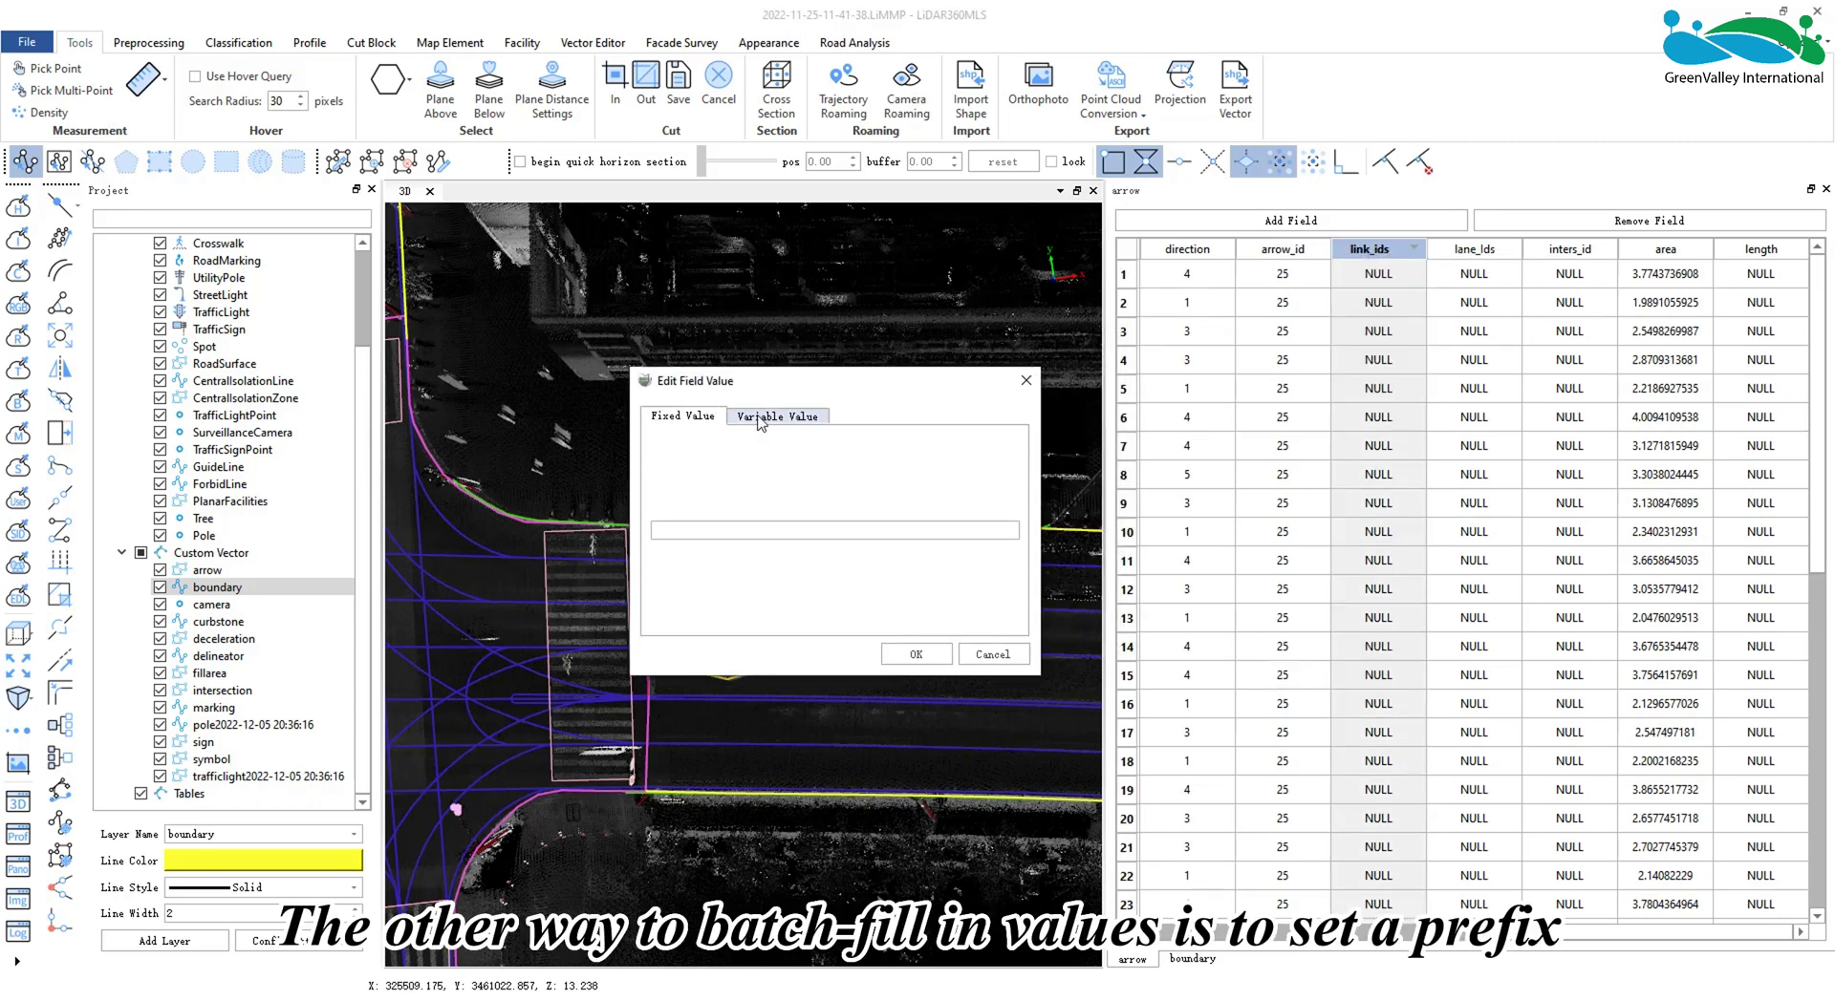
pyautogui.click(759, 420)
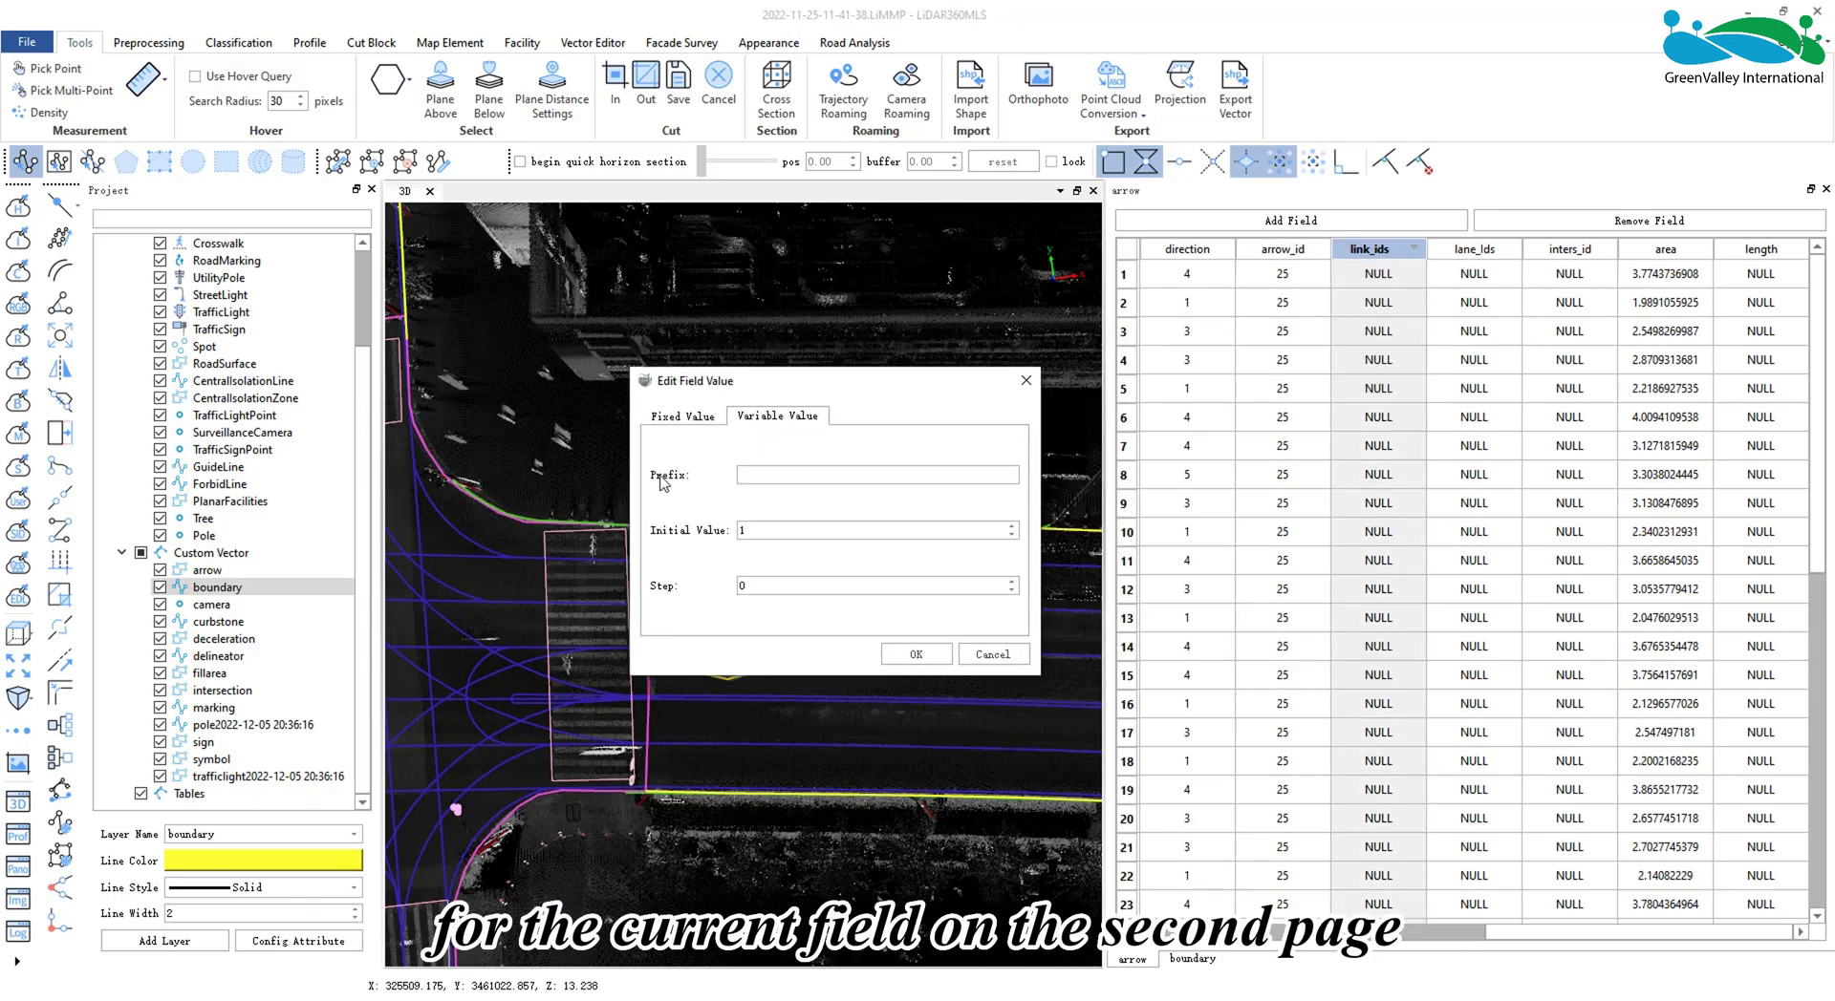
pyautogui.click(779, 475)
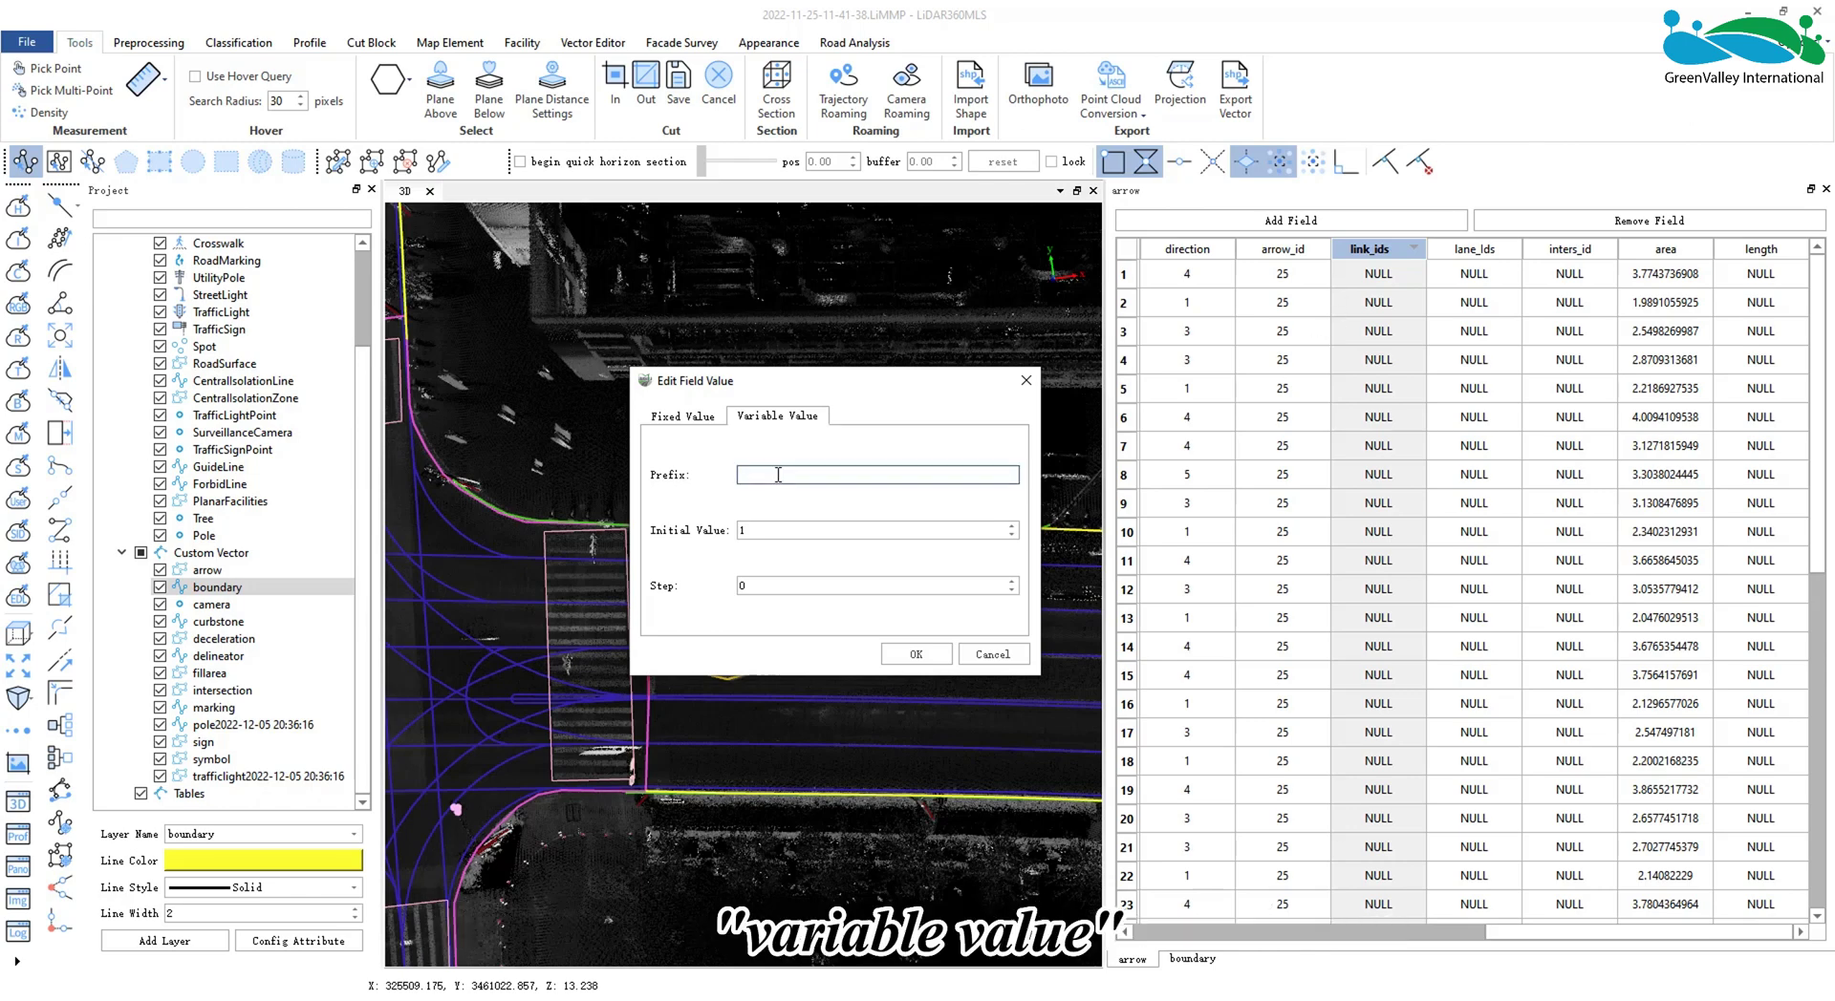
pyautogui.click(745, 533)
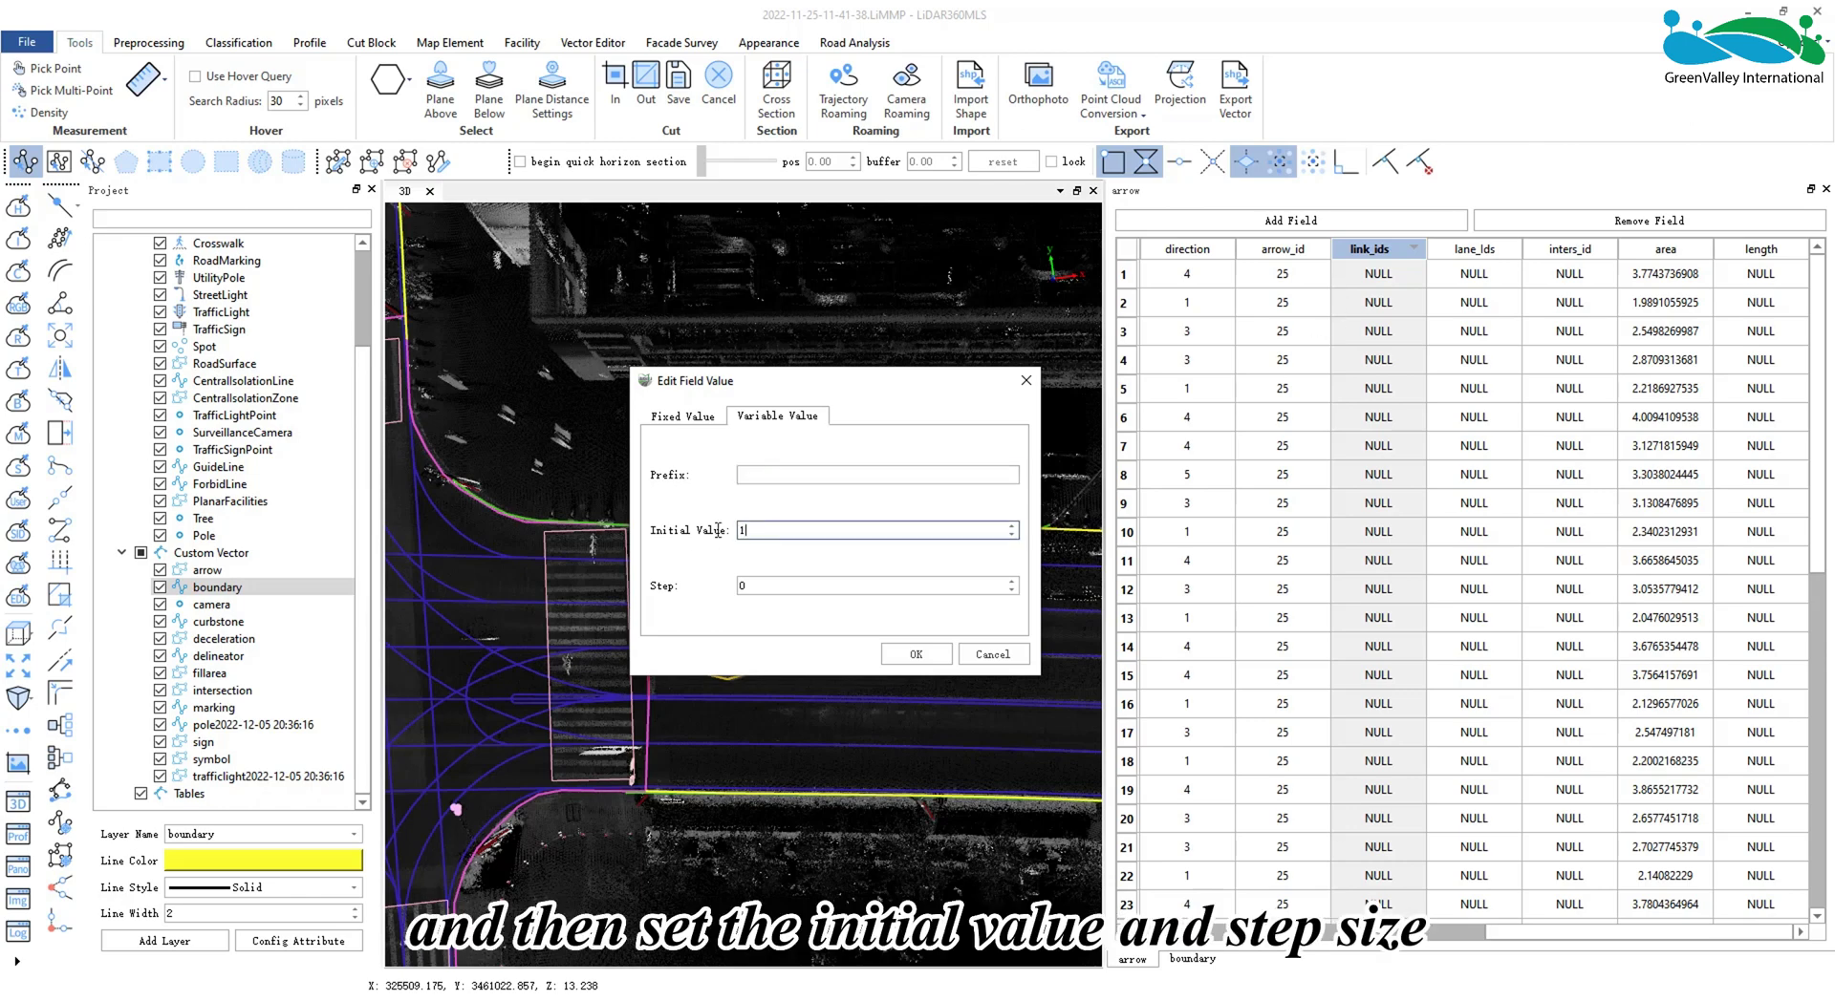
pyautogui.click(771, 476)
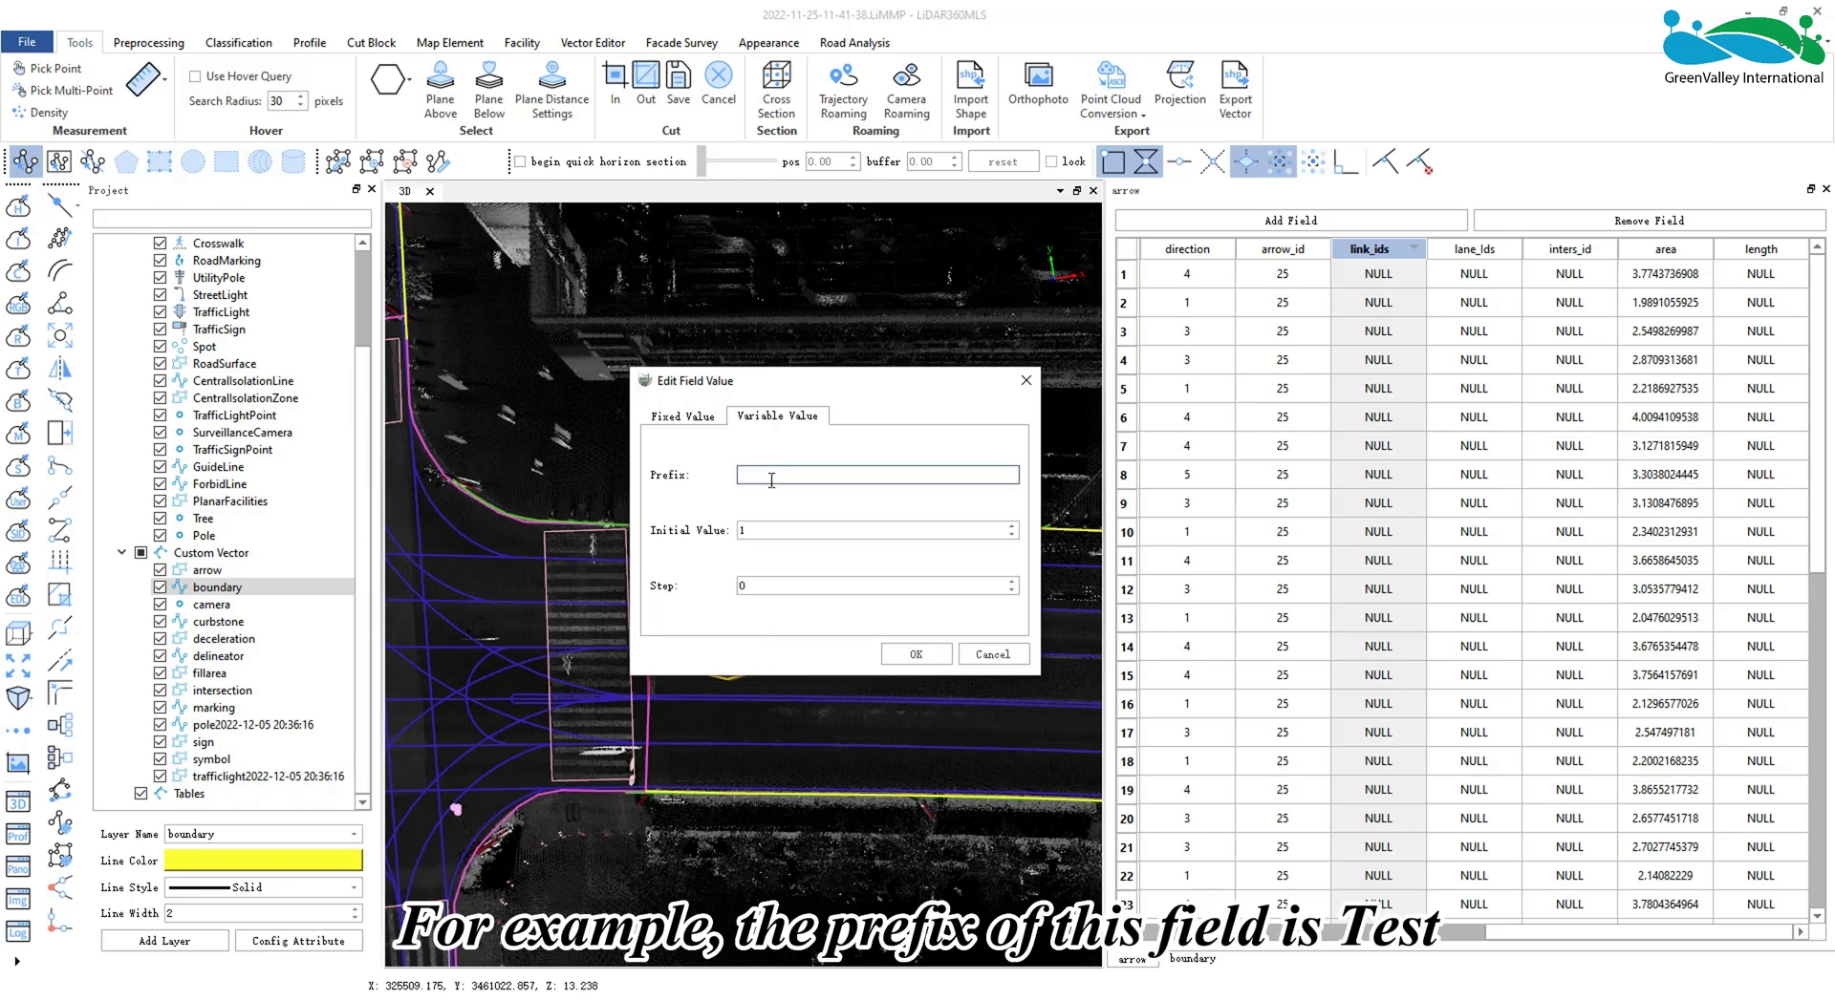
pyautogui.write('Test')
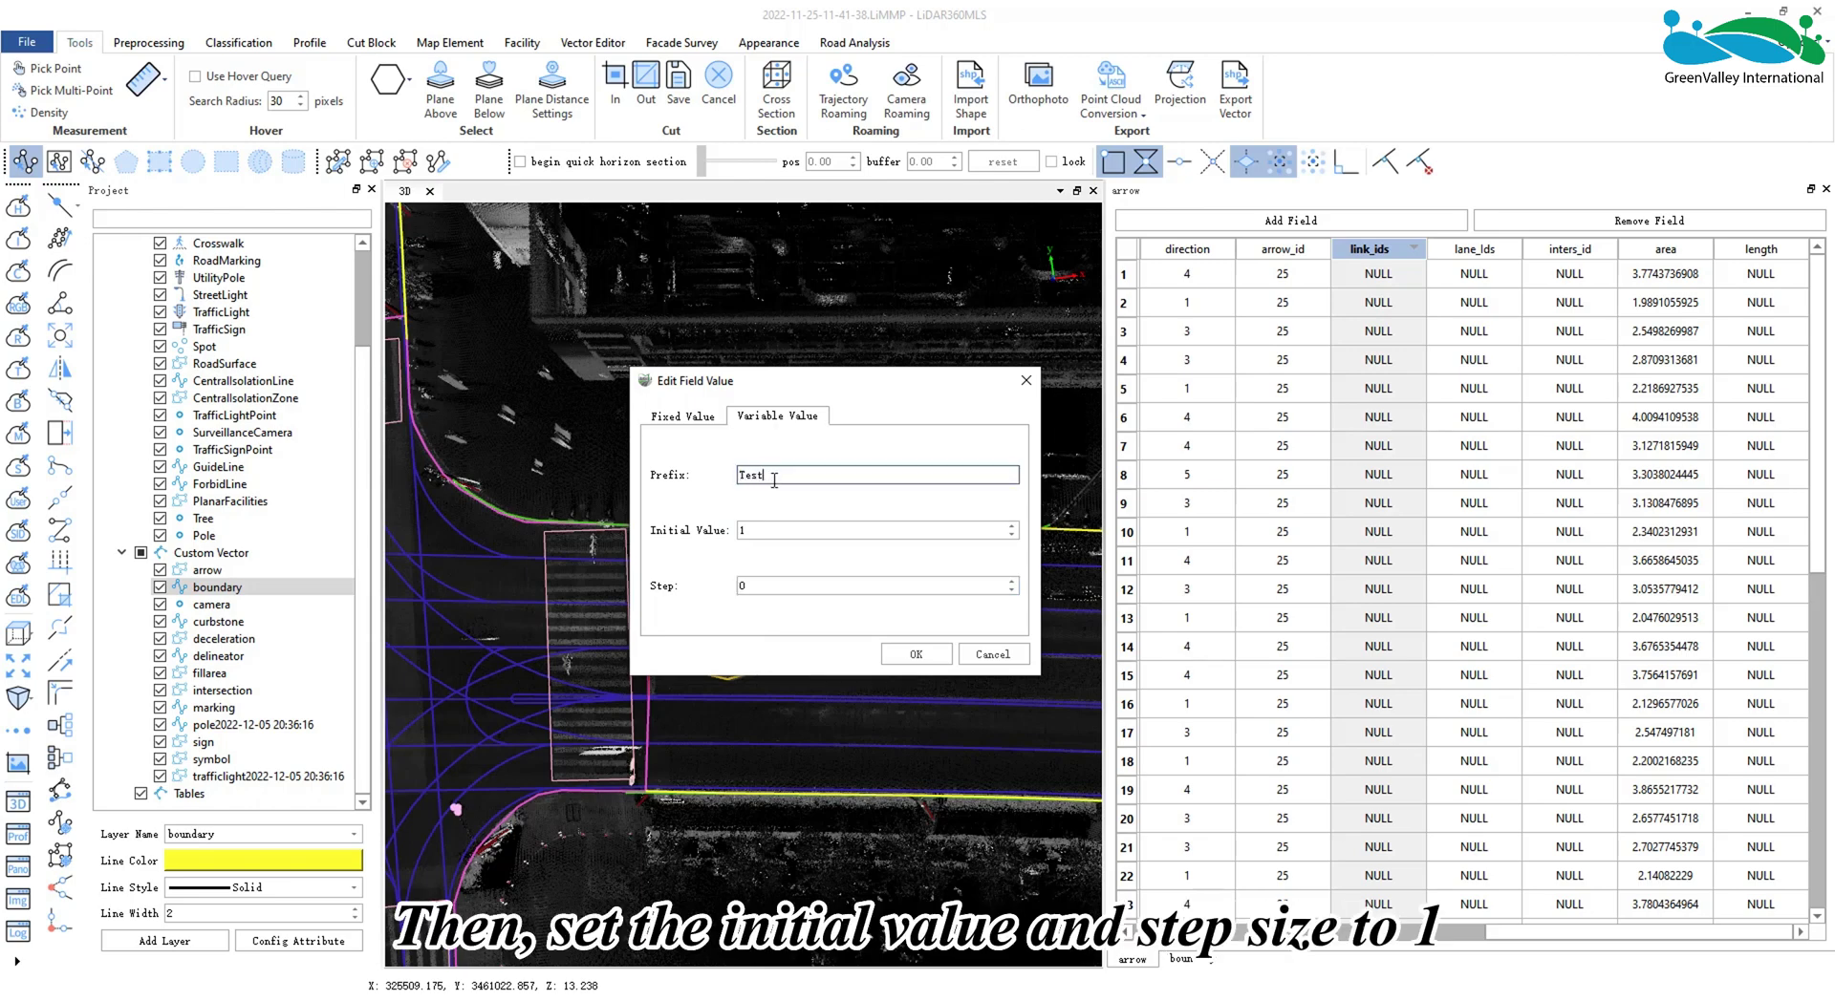
pyautogui.click(760, 532)
pyautogui.doubleClick(755, 586)
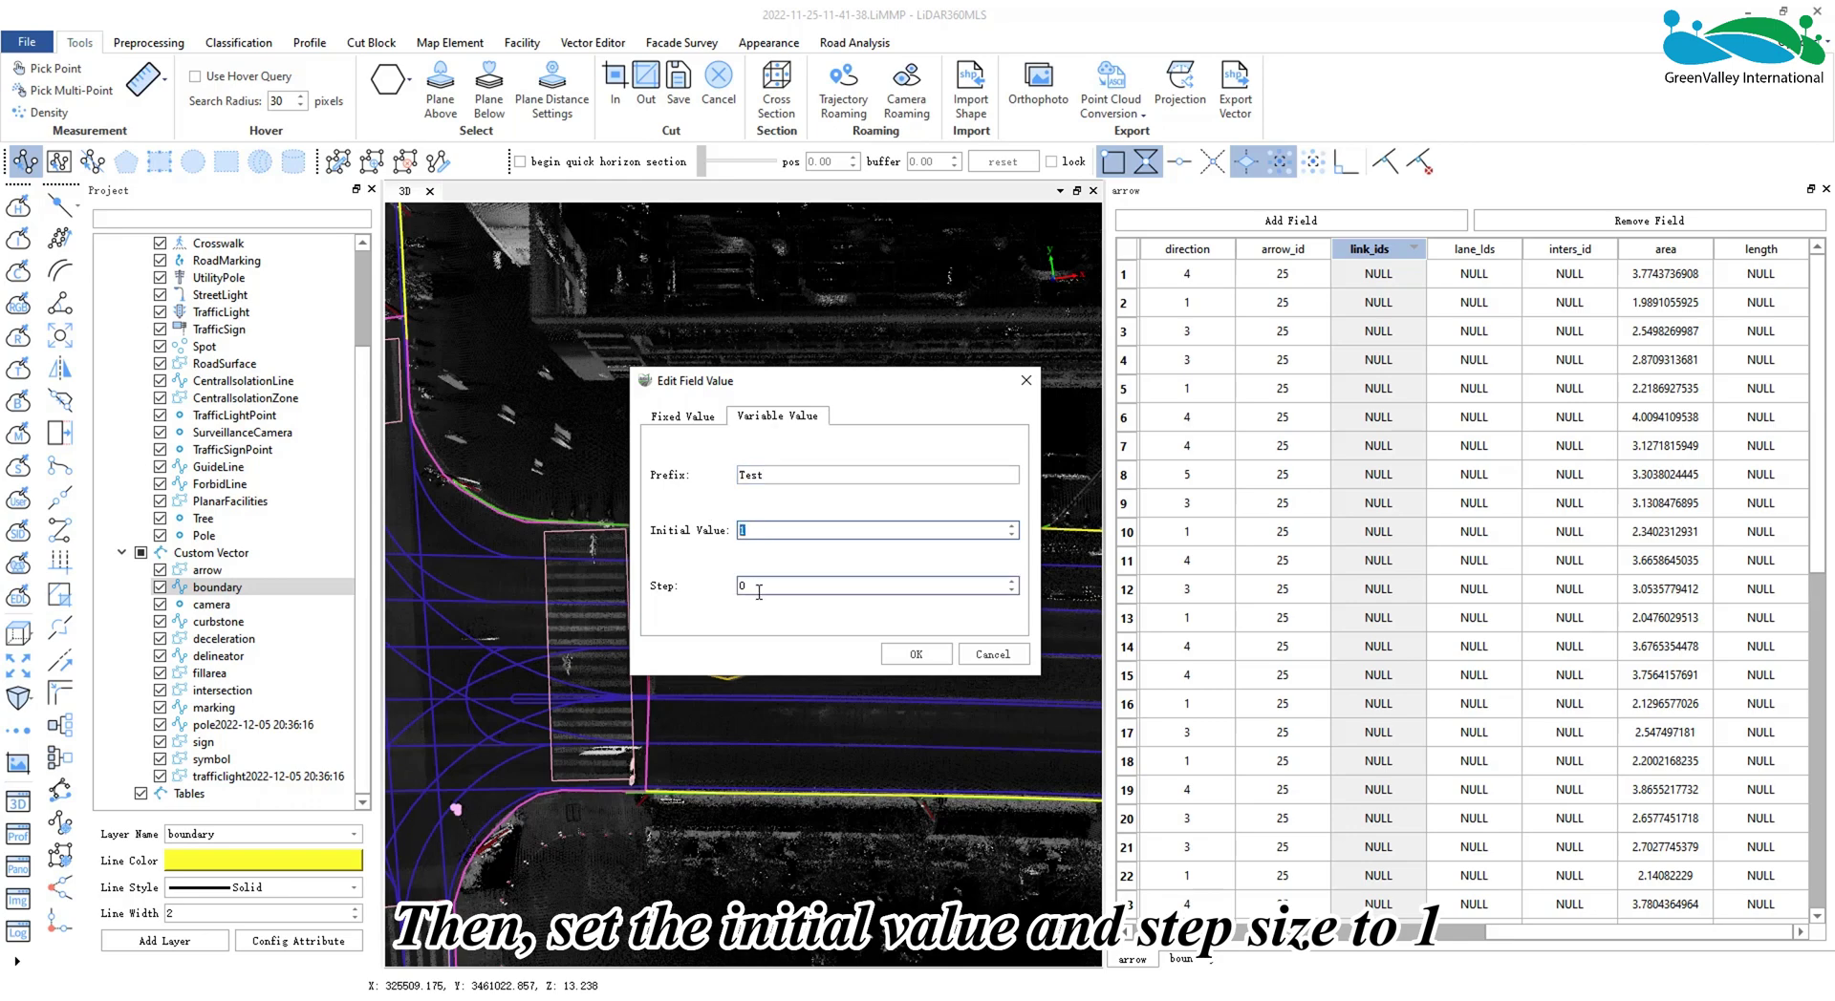
pyautogui.write('1')
pyautogui.click(891, 658)
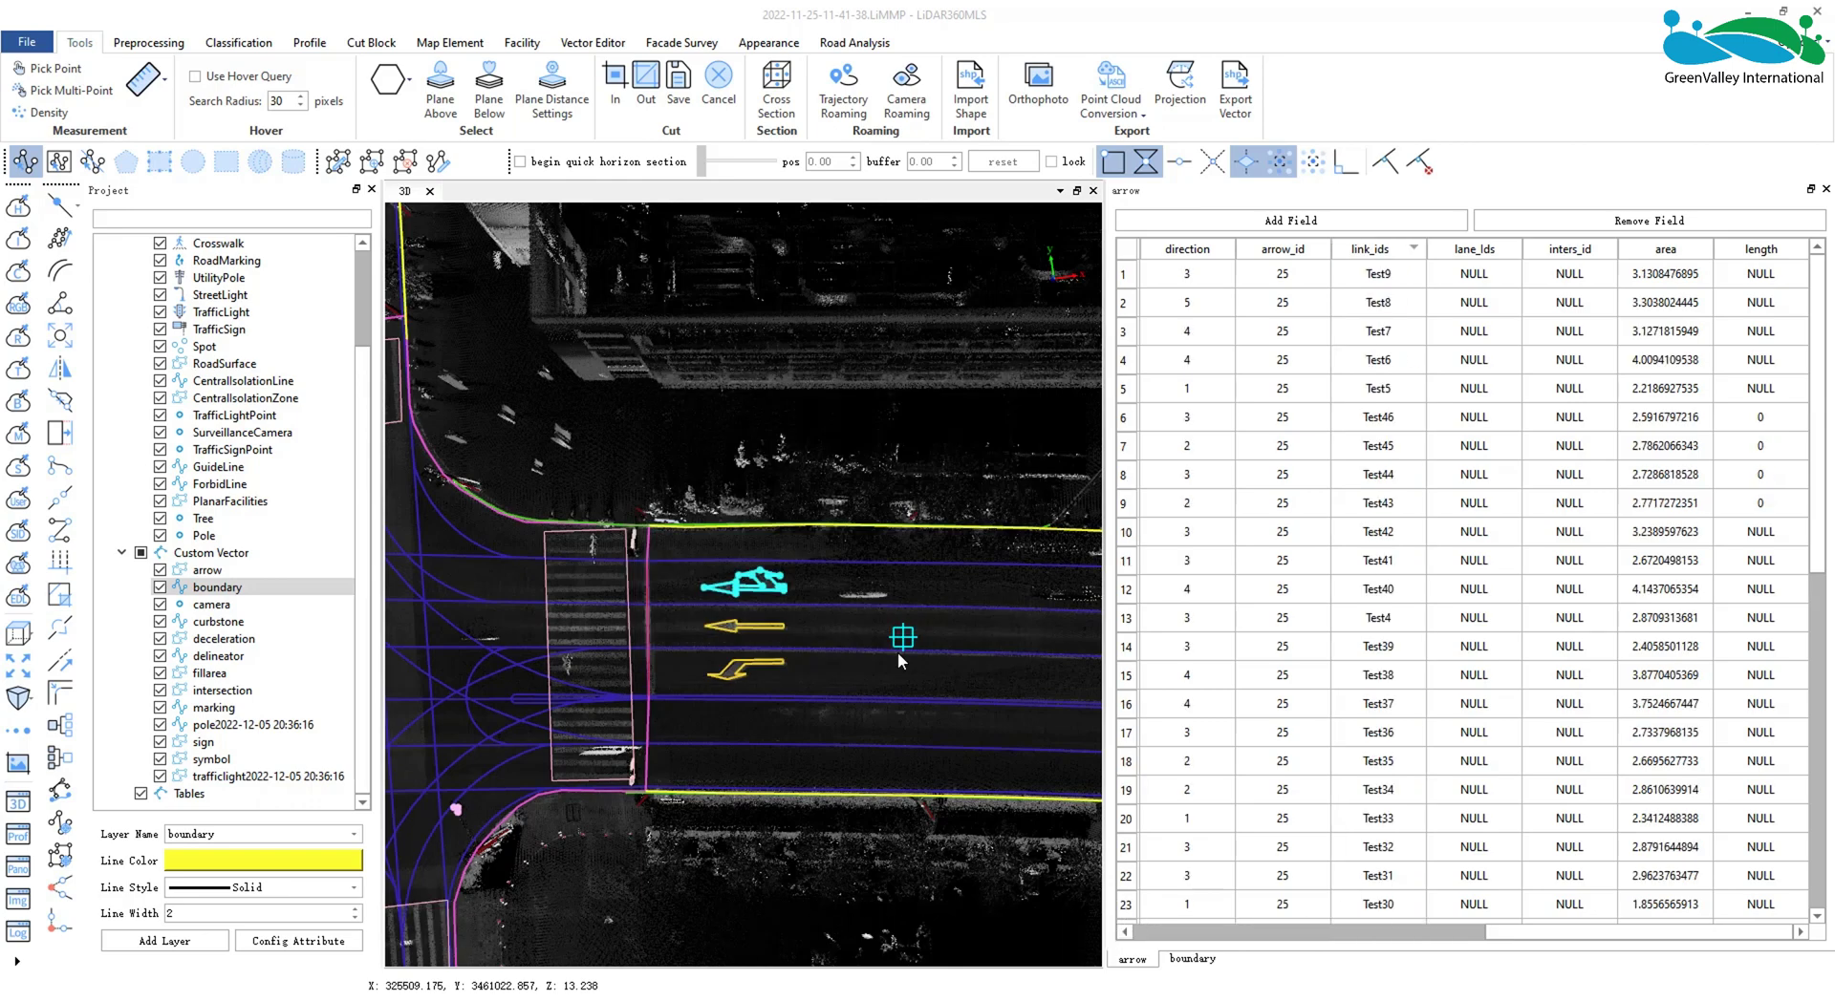
pyautogui.click(1374, 279)
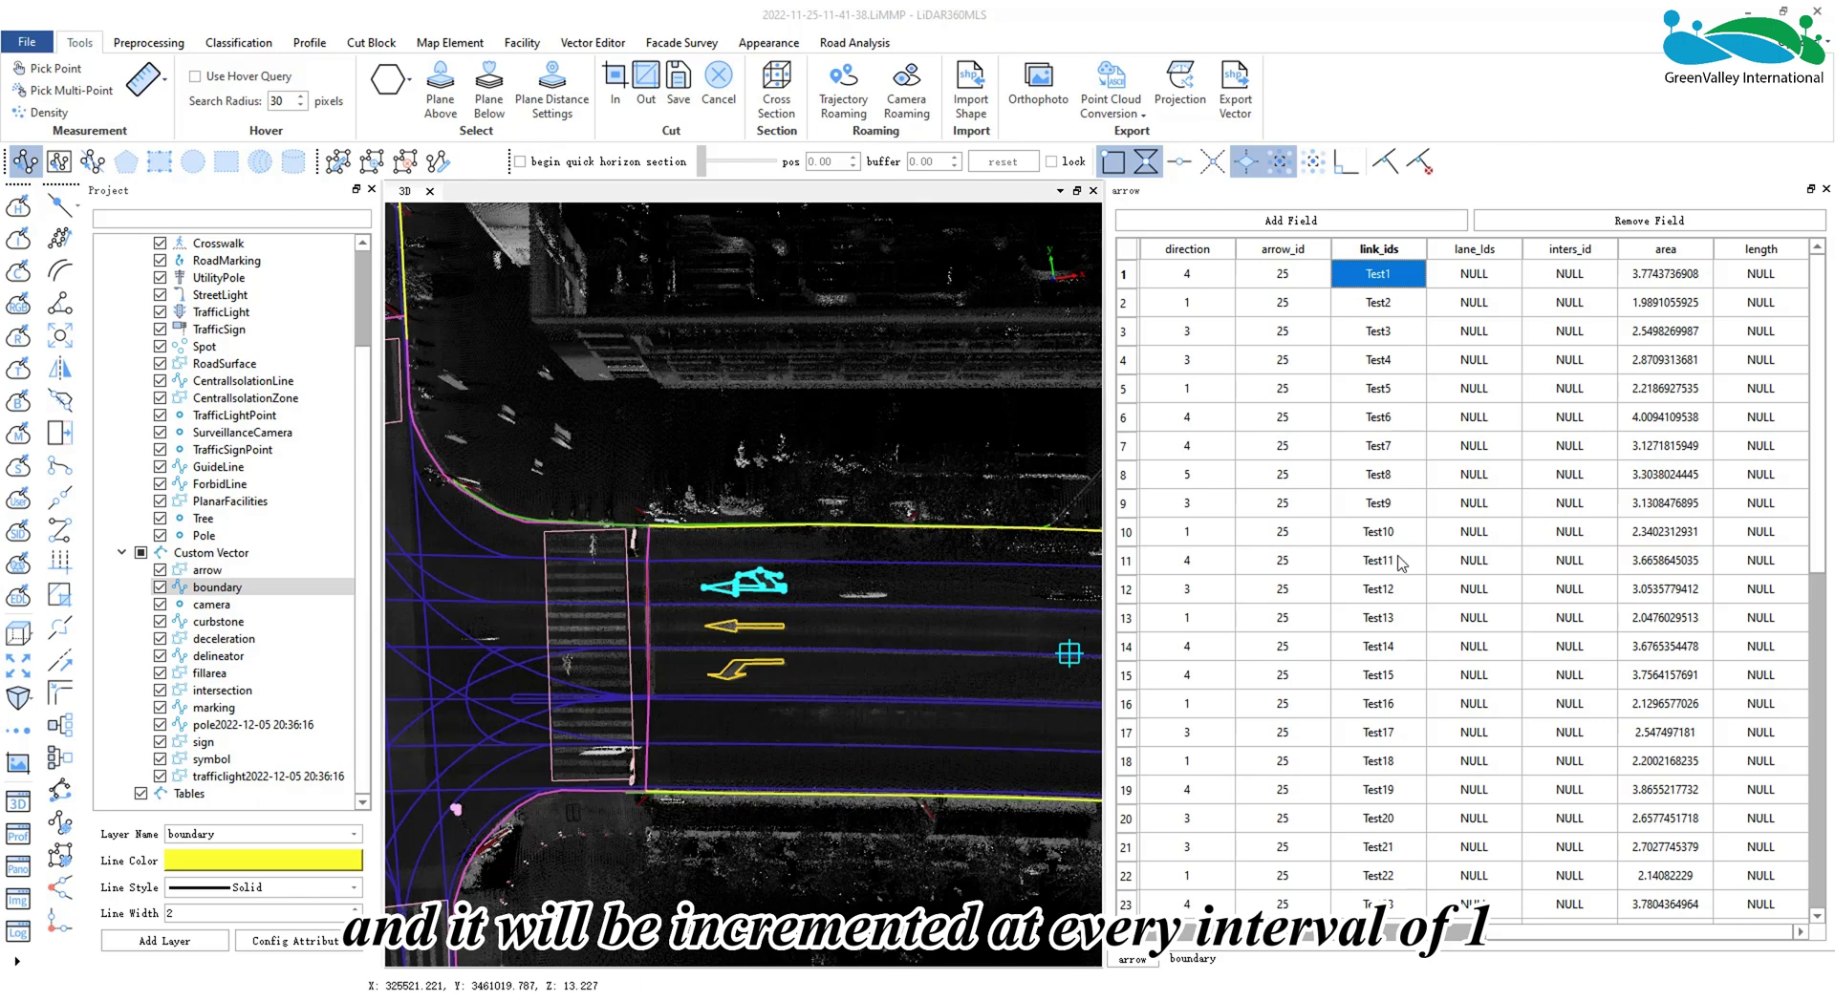
# Fill the entire lane_Ids field with variable values using prefix Test_, initial value 2 and step 2
pyautogui.click(1471, 248)
pyautogui.rightClick(1471, 251)
pyautogui.click(1515, 278)
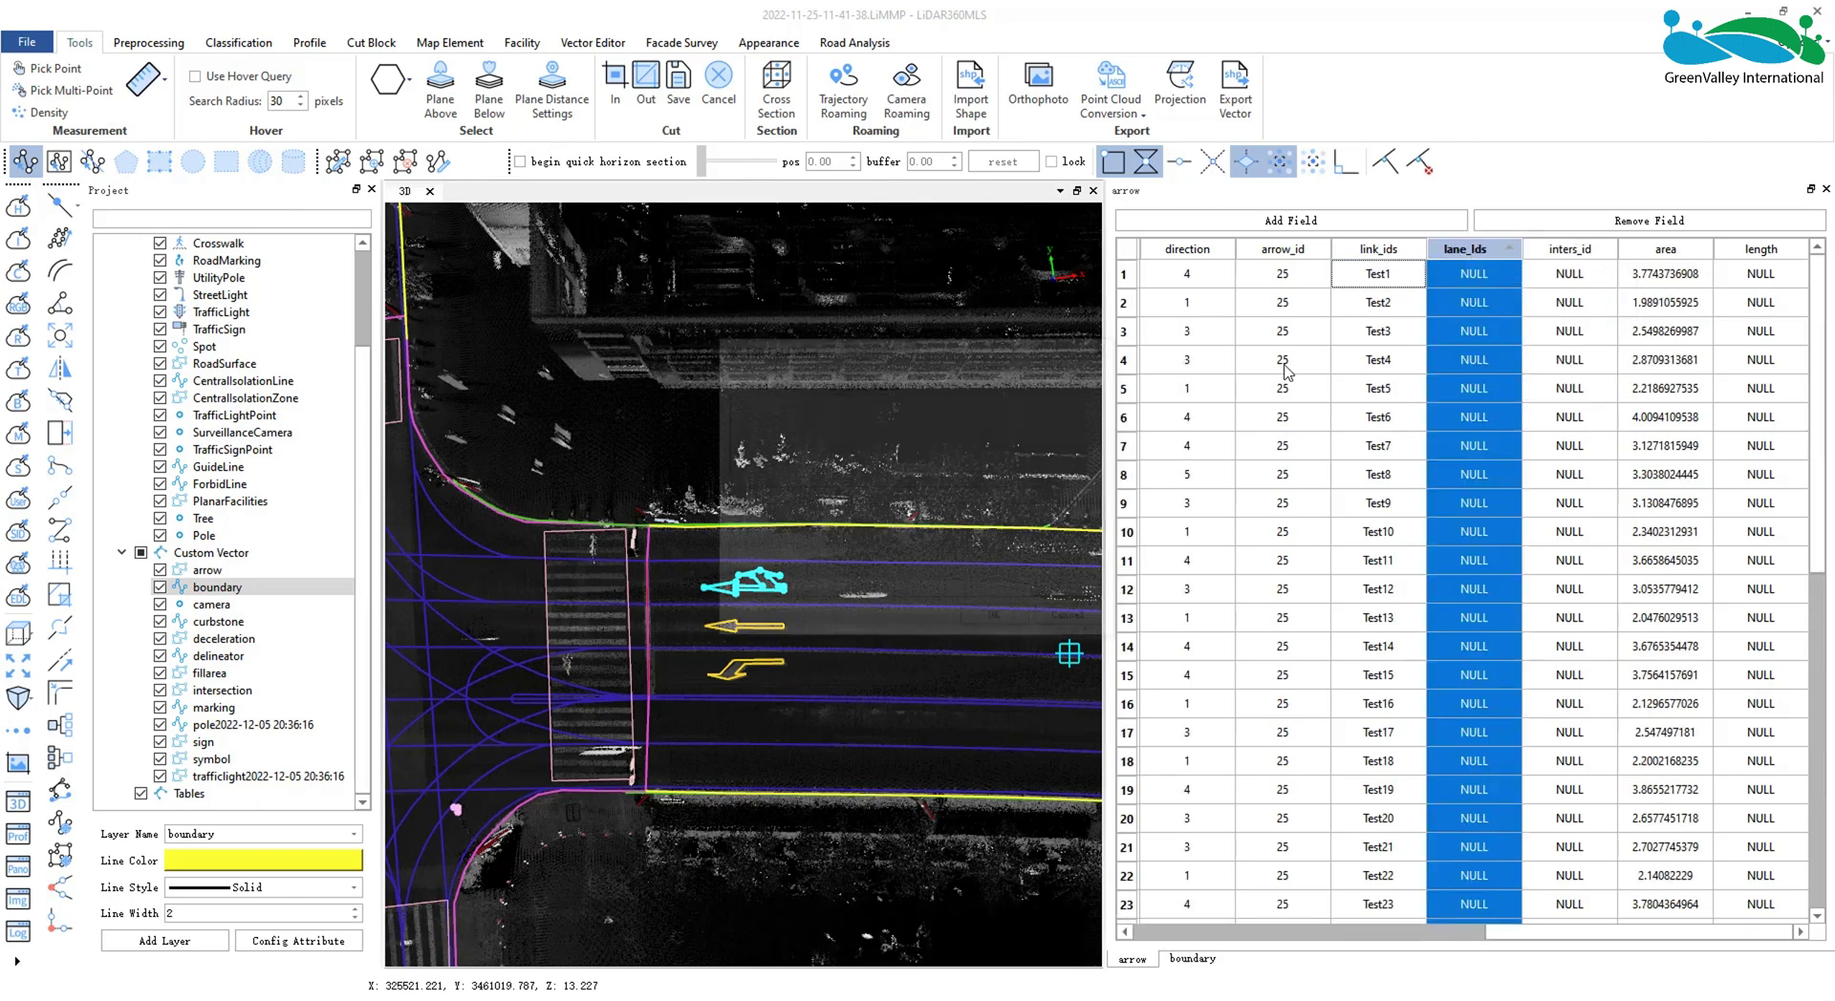
pyautogui.click(859, 382)
pyautogui.click(836, 442)
pyautogui.write('Test__')
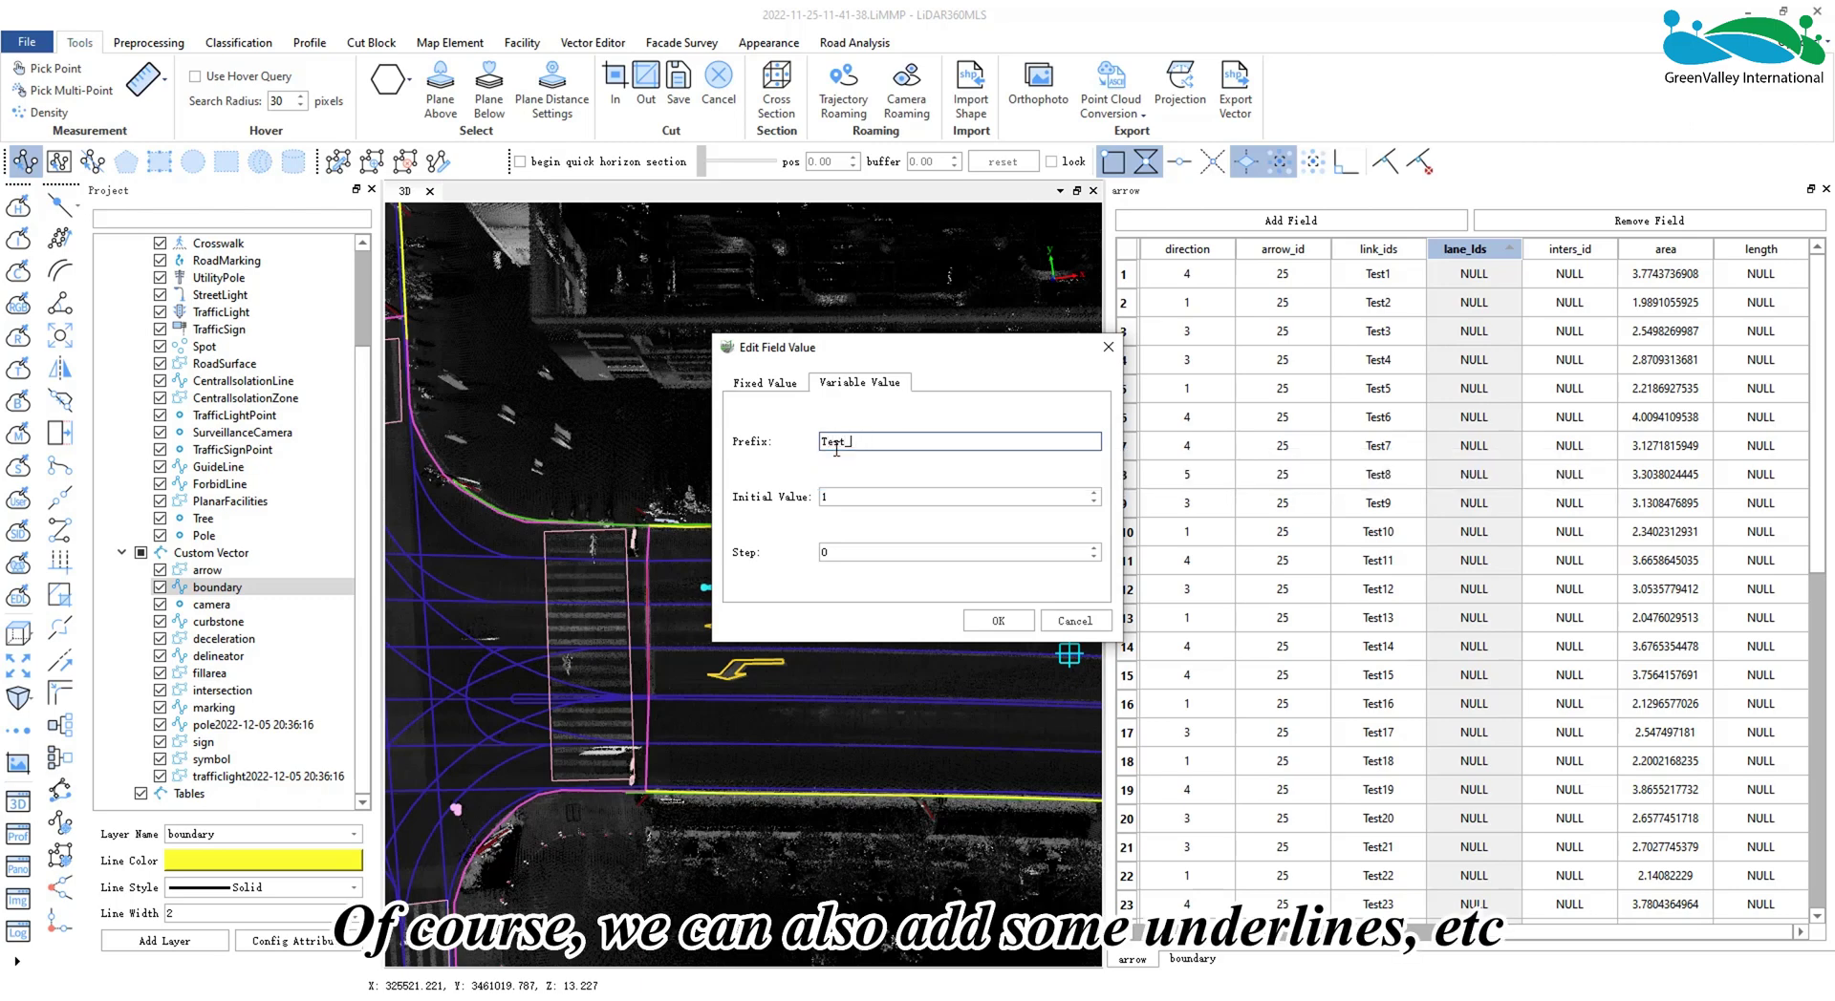
pyautogui.press('Tab')
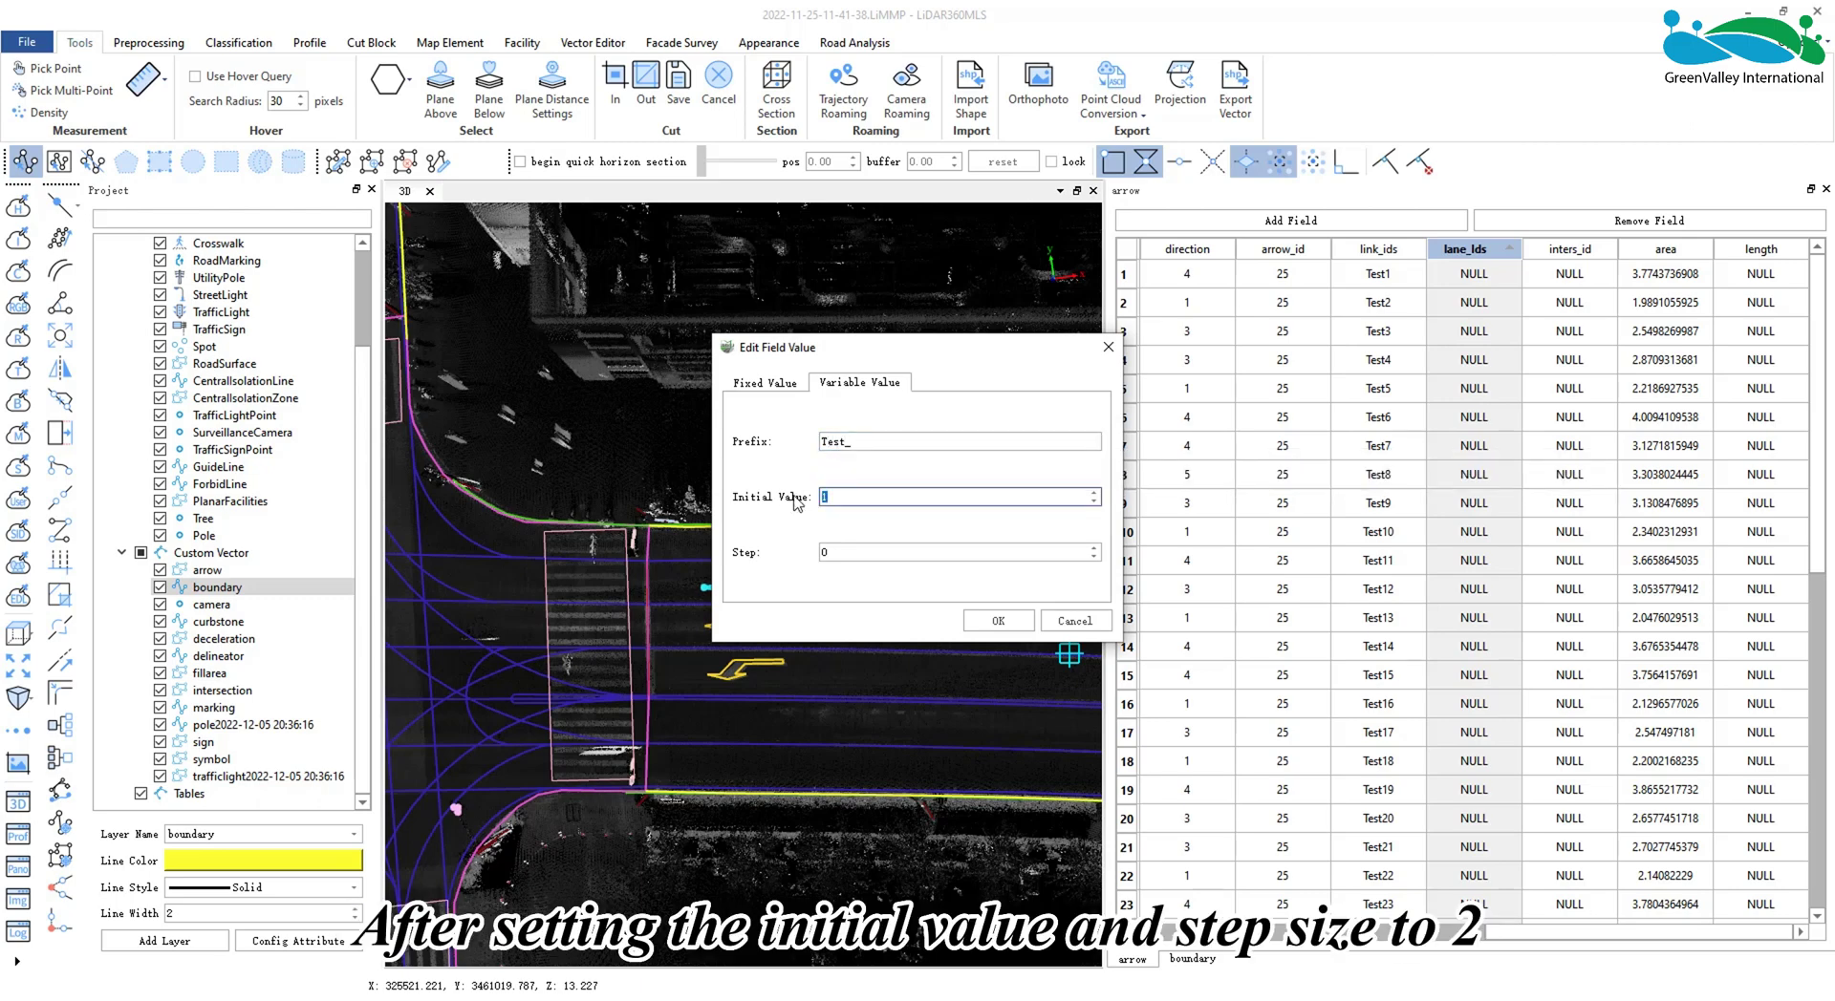
pyautogui.write('2')
pyautogui.press('Tab')
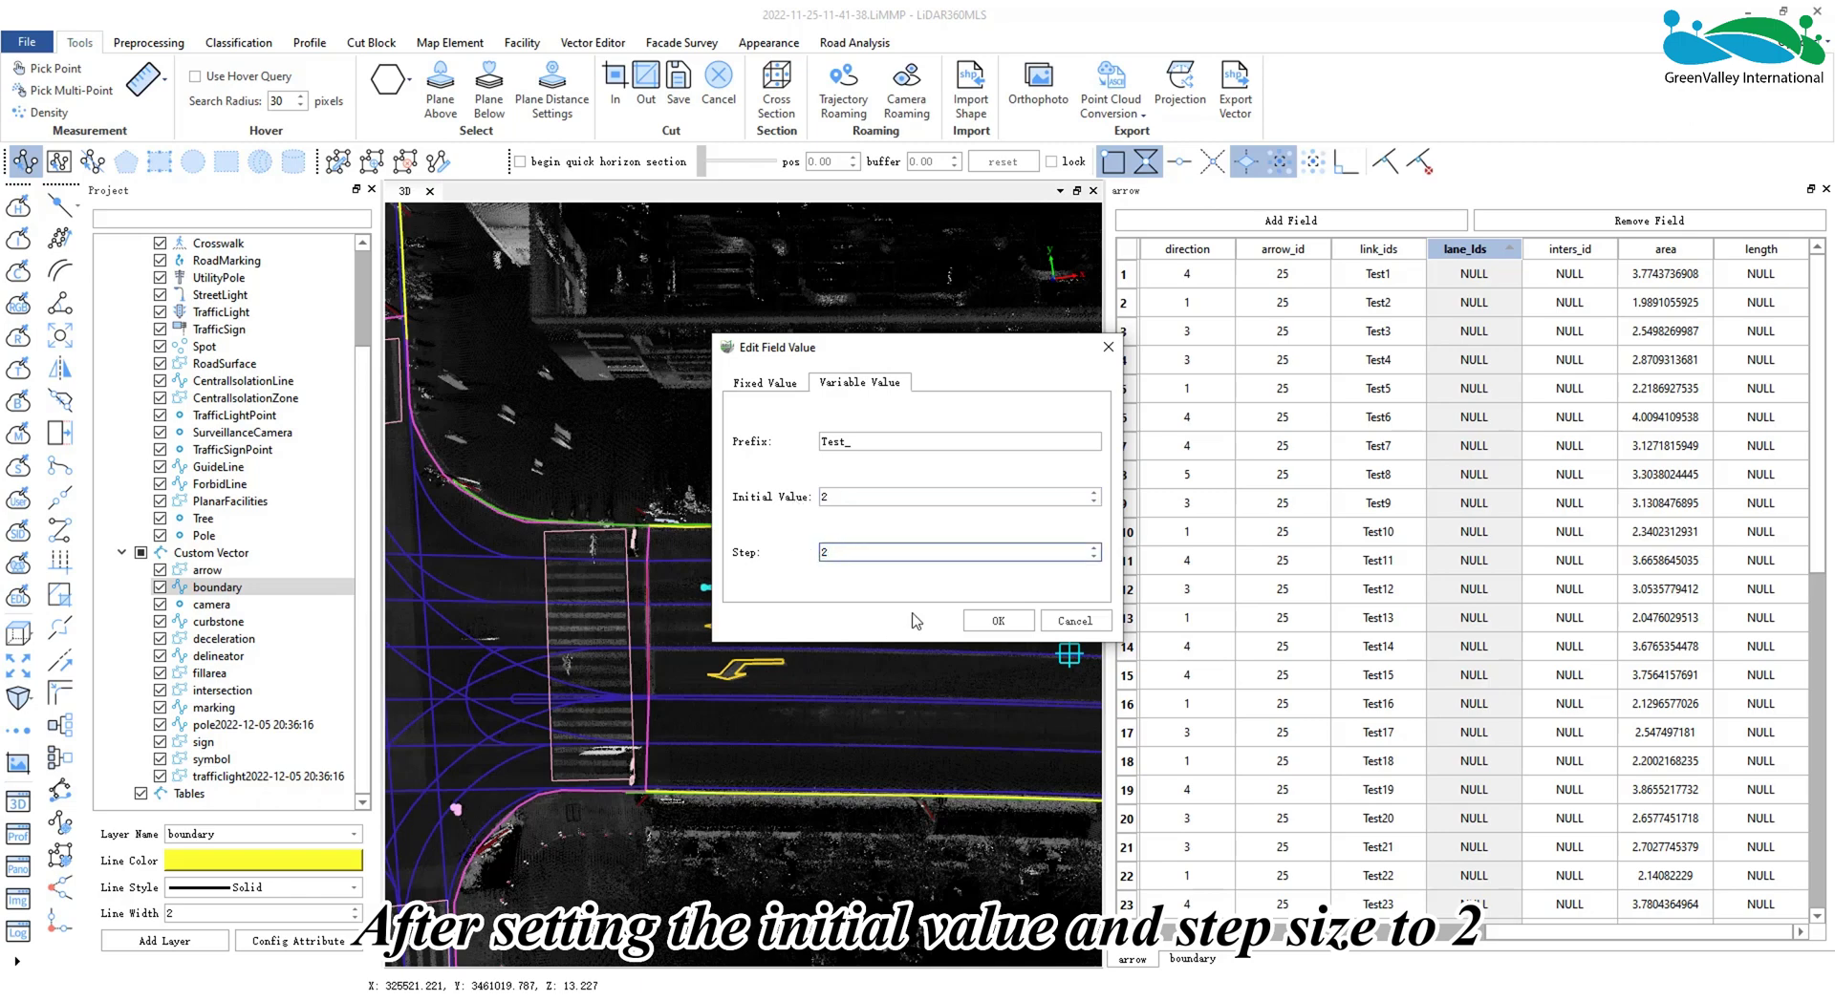
pyautogui.click(997, 621)
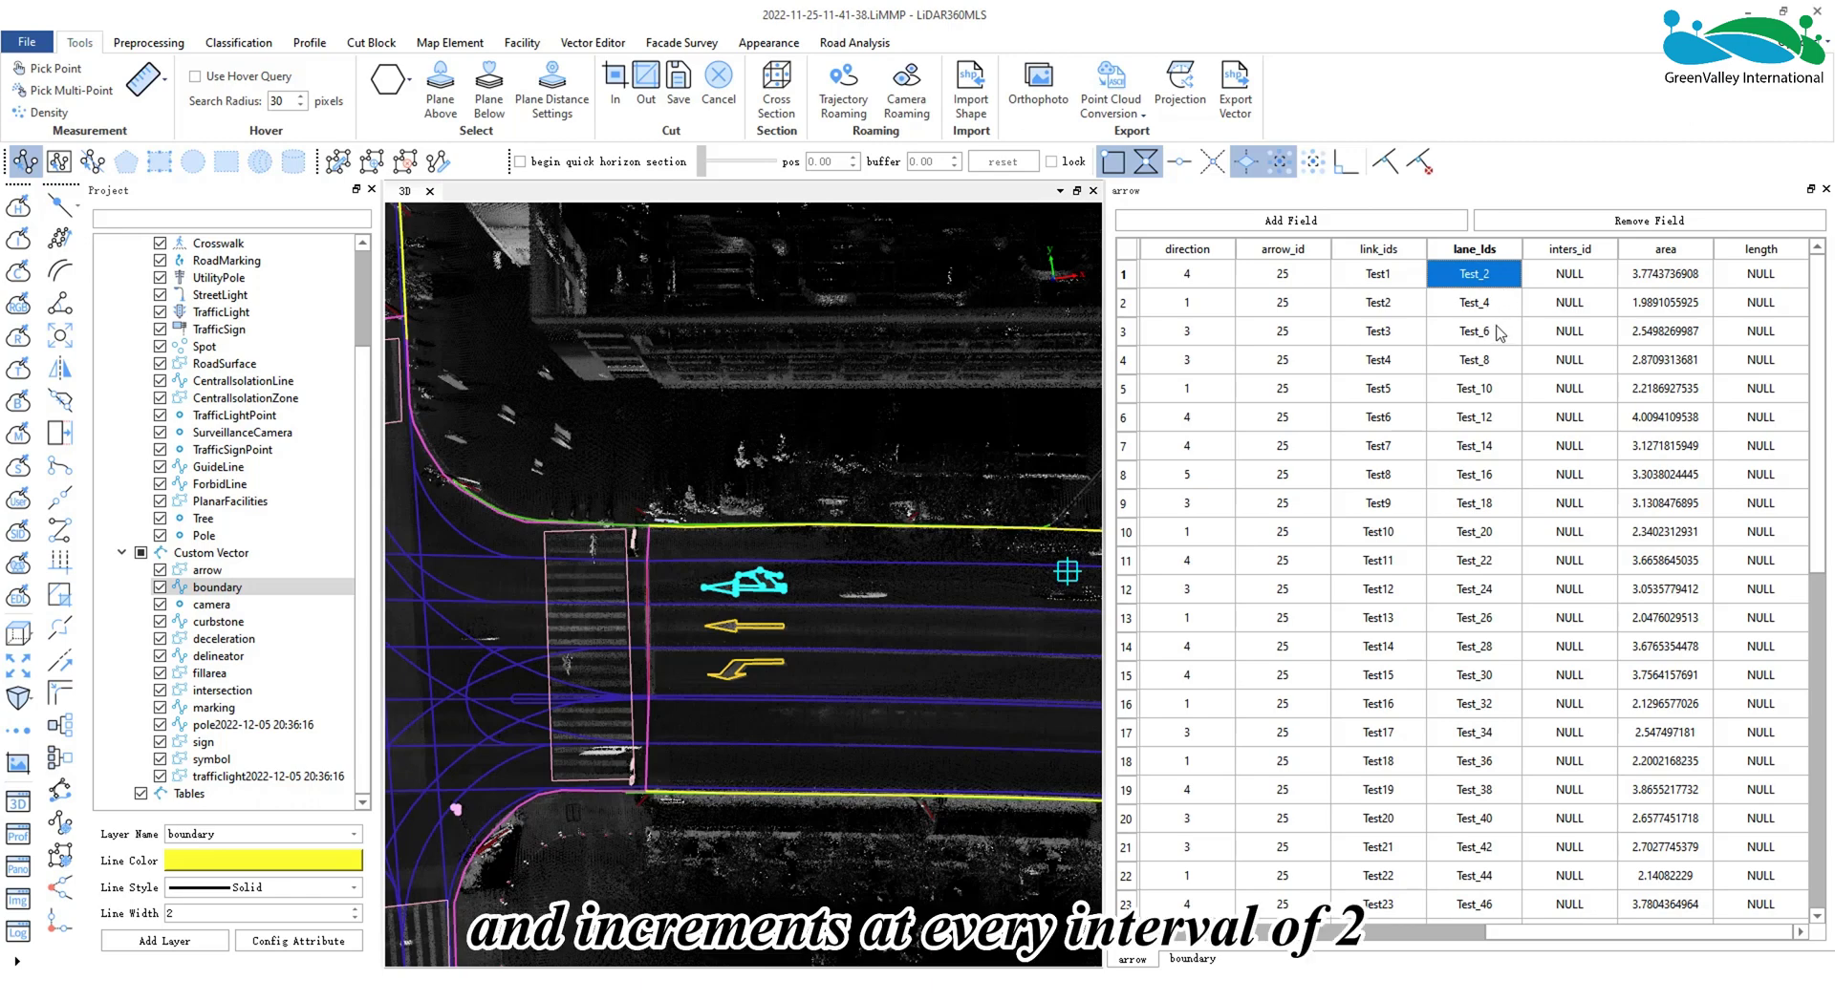
pyautogui.click(1486, 442)
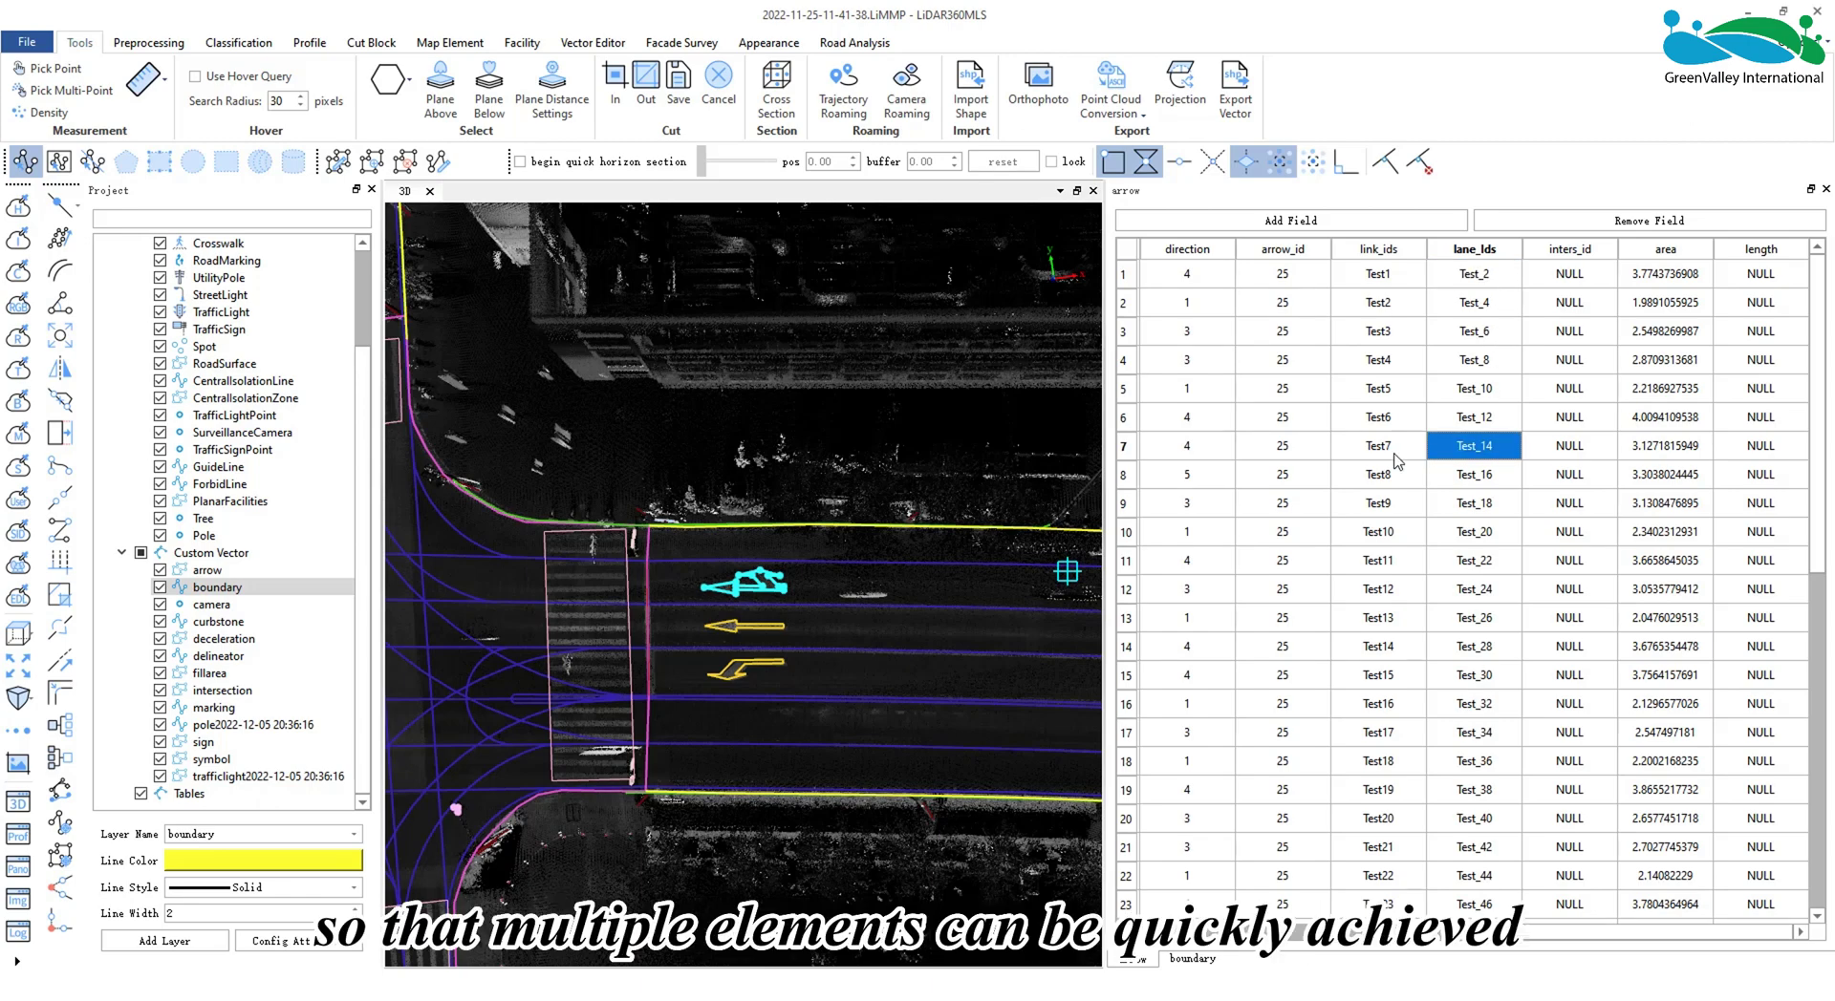